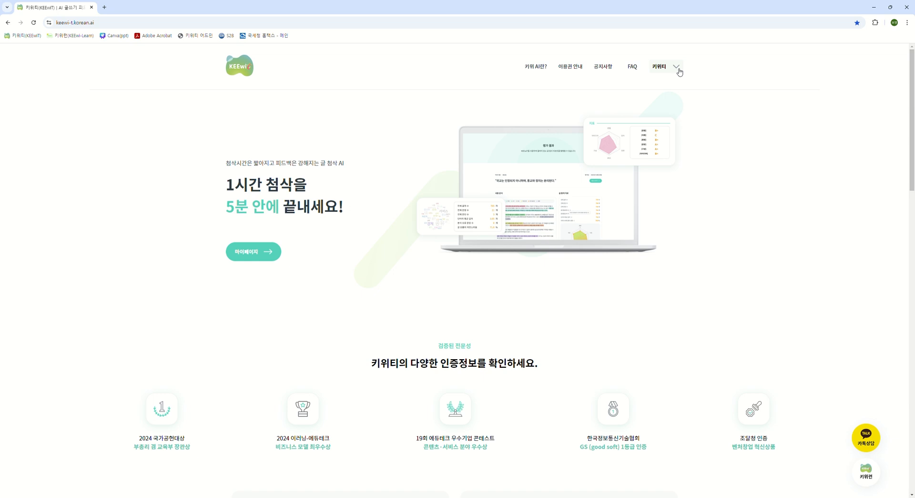
# - Open My Page and view the basic account information, placing the cursor in the teacher name field
pyautogui.click(679, 72)
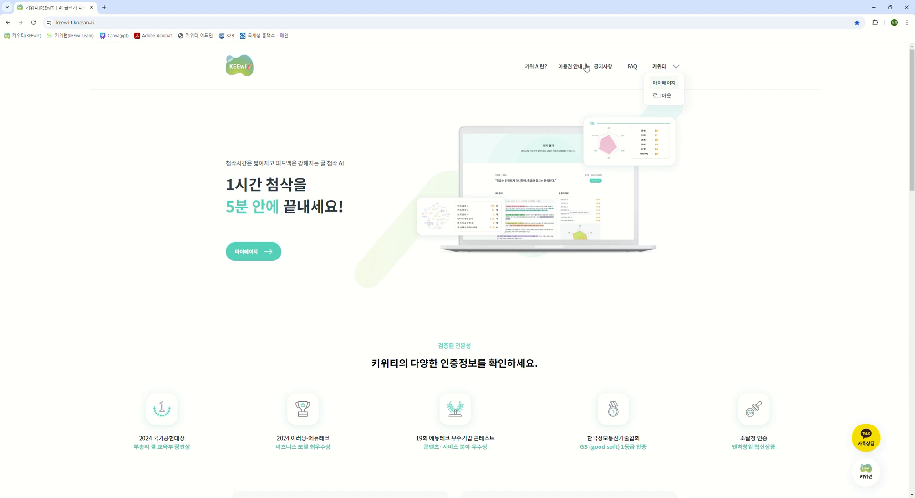
pyautogui.click(278, 257)
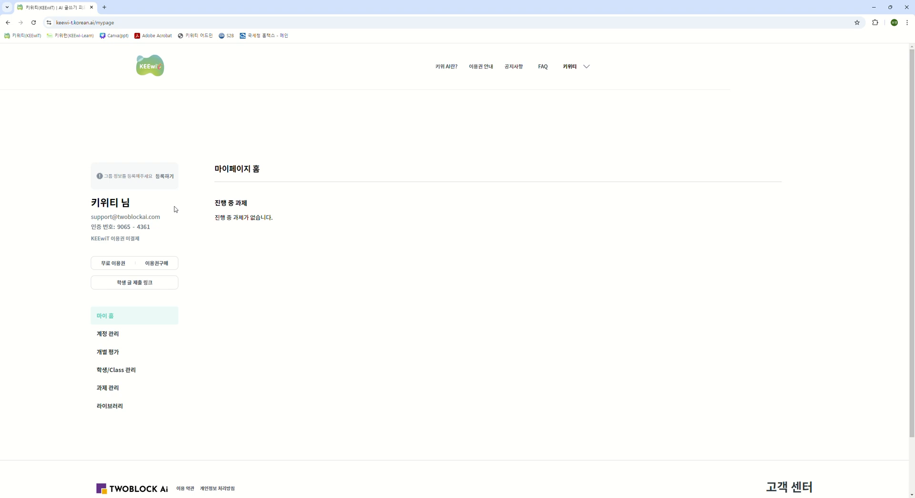
pyautogui.click(122, 337)
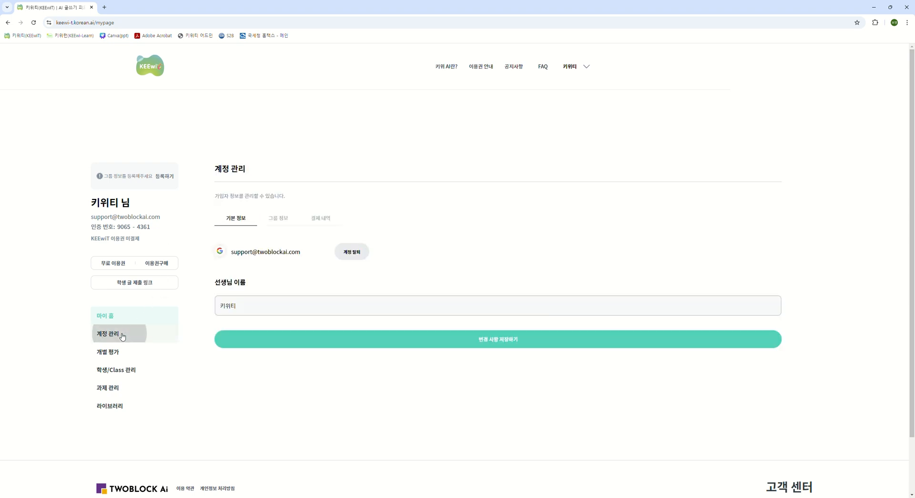
pyautogui.click(240, 307)
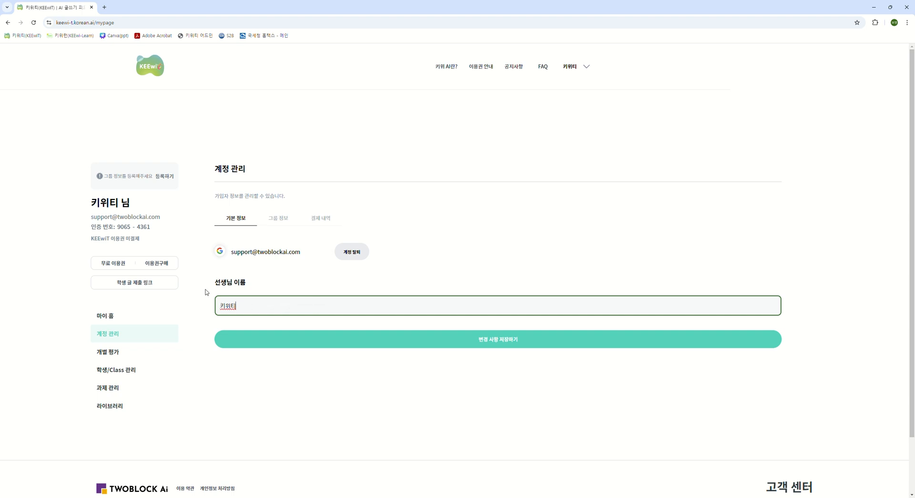
# - View the group code registration form and highlight the teacher's verification number in the profile summary
pyautogui.click(168, 176)
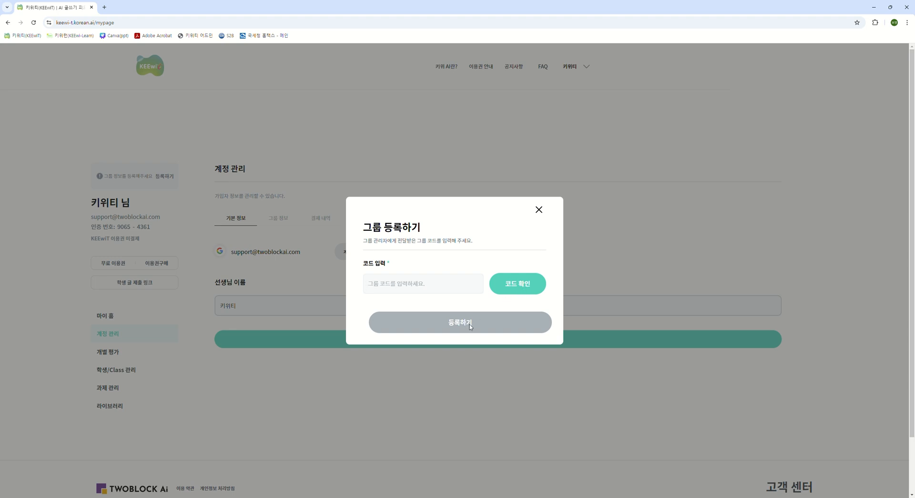
pyautogui.click(539, 210)
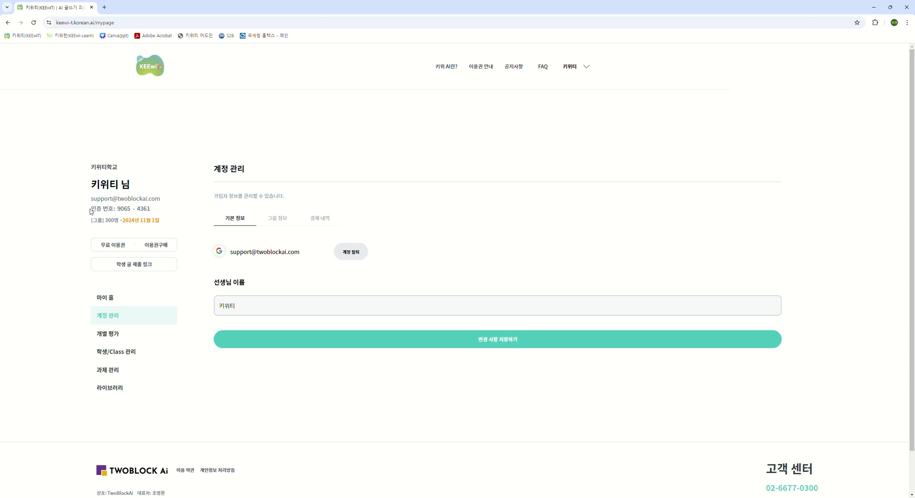
pyautogui.moveTo(117, 210); pyautogui.dragTo(154, 211)
pyautogui.click(157, 211)
# - Accept the pending student's verification request in the student and class management section
pyautogui.click(116, 352)
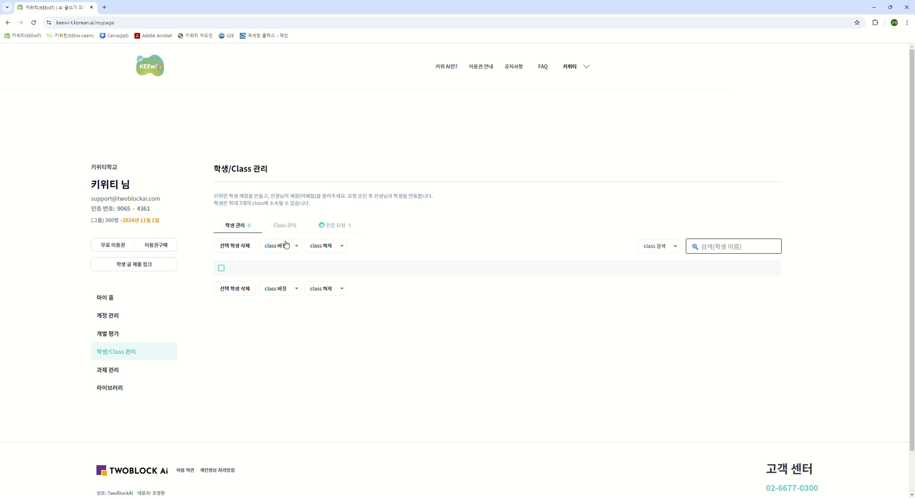
pyautogui.click(336, 232)
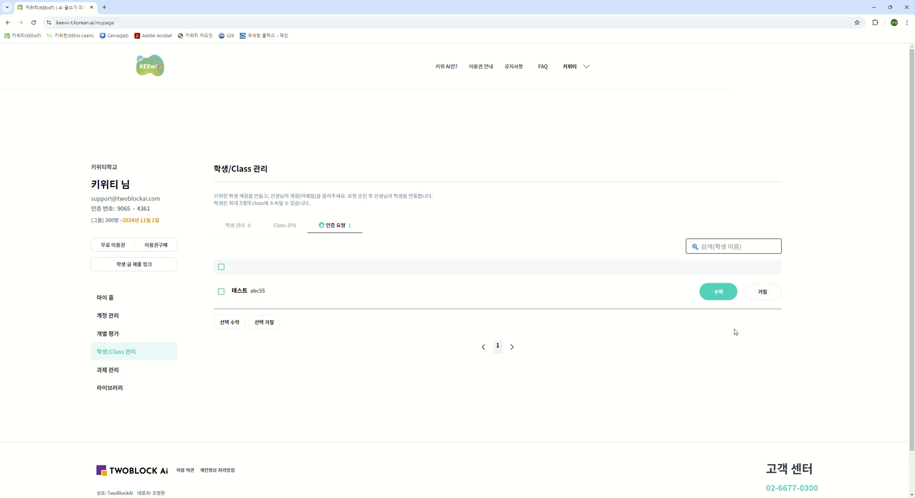
pyautogui.click(721, 298)
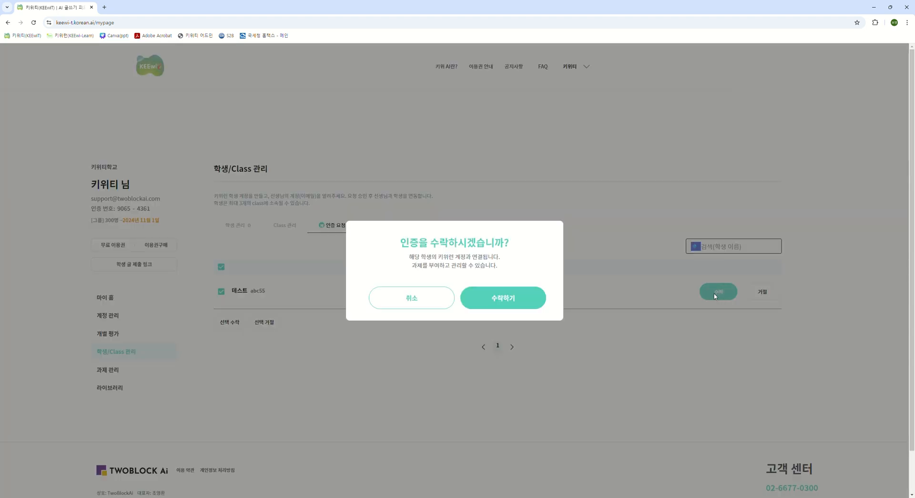
pyautogui.click(526, 303)
# - Create a class named 1-2, leaving its memo empty
pyautogui.click(290, 227)
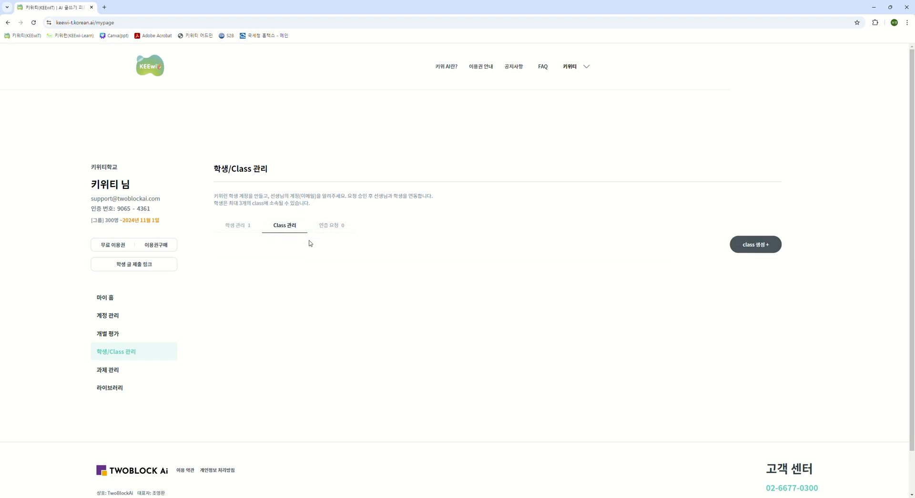
pyautogui.click(763, 249)
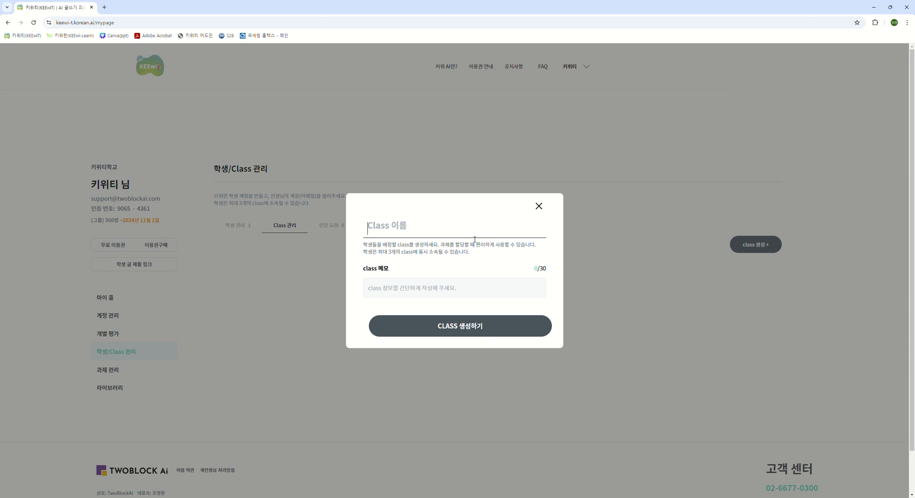
pyautogui.write('1-2')
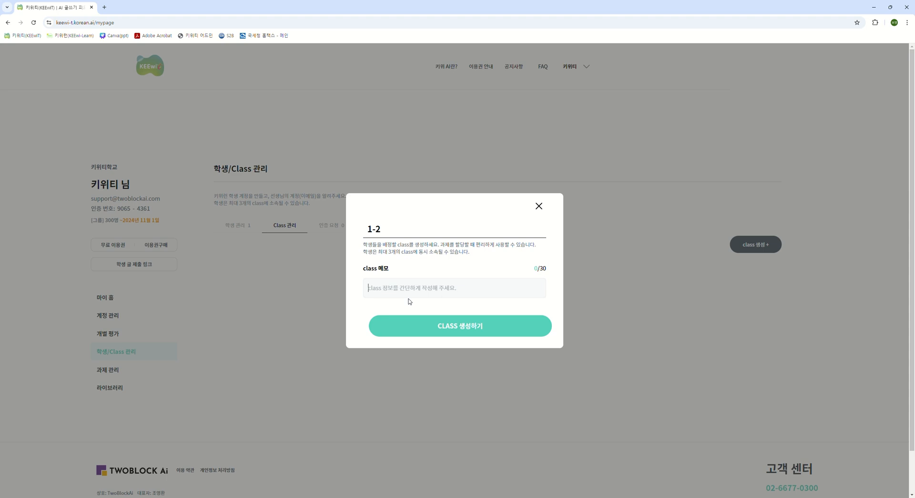
pyautogui.click(463, 329)
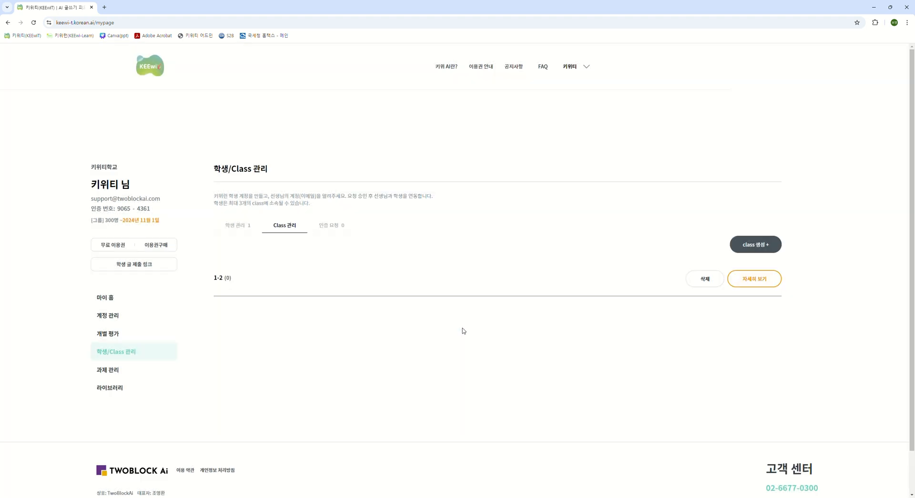
# - Assign the student in the student list to class 1-2 and view the class removal options
pyautogui.click(247, 229)
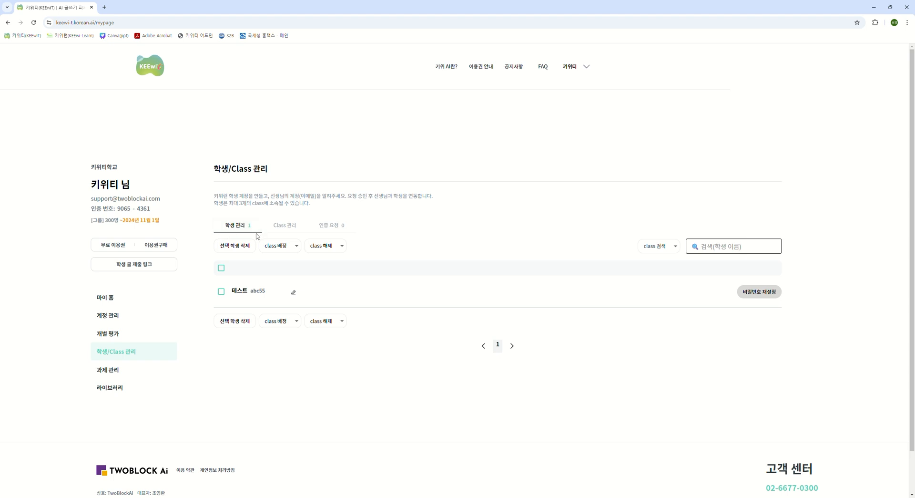
pyautogui.click(221, 292)
pyautogui.click(293, 324)
pyautogui.click(281, 338)
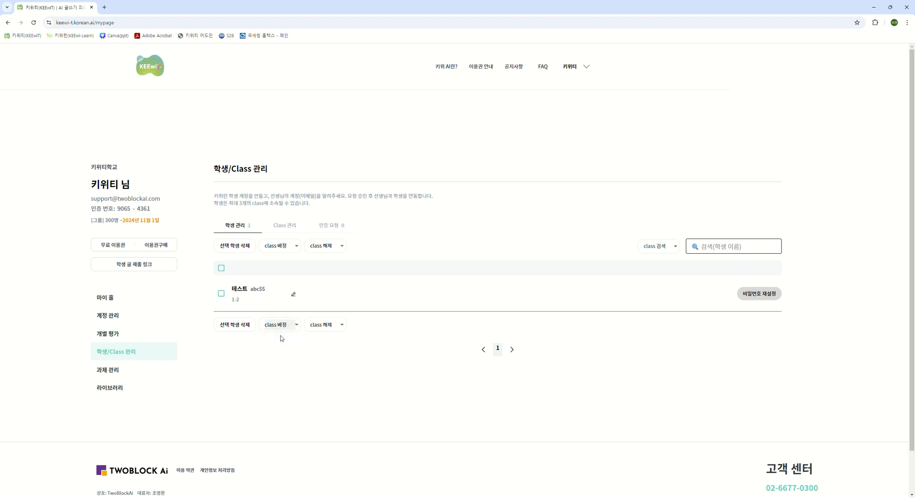
pyautogui.click(335, 329)
pyautogui.click(321, 339)
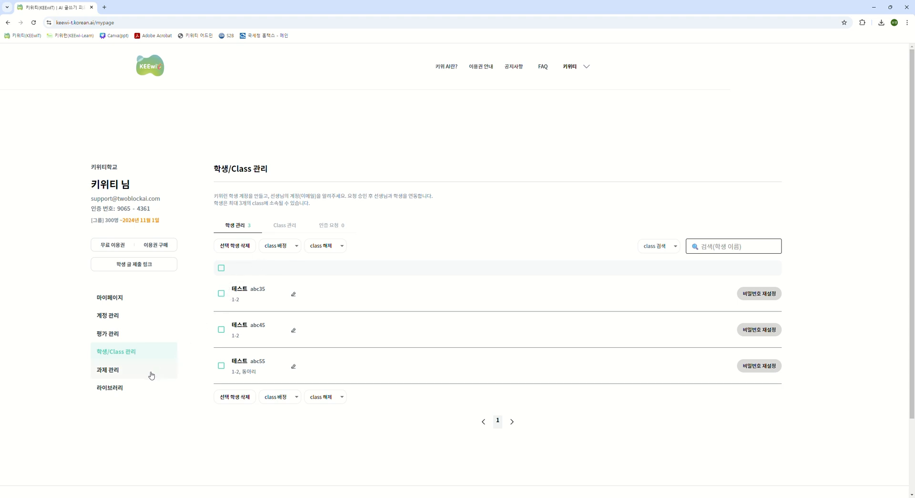
# - Start a new assignment named 자기 소개 with the evaluation genre 소개하는 글
pyautogui.click(129, 377)
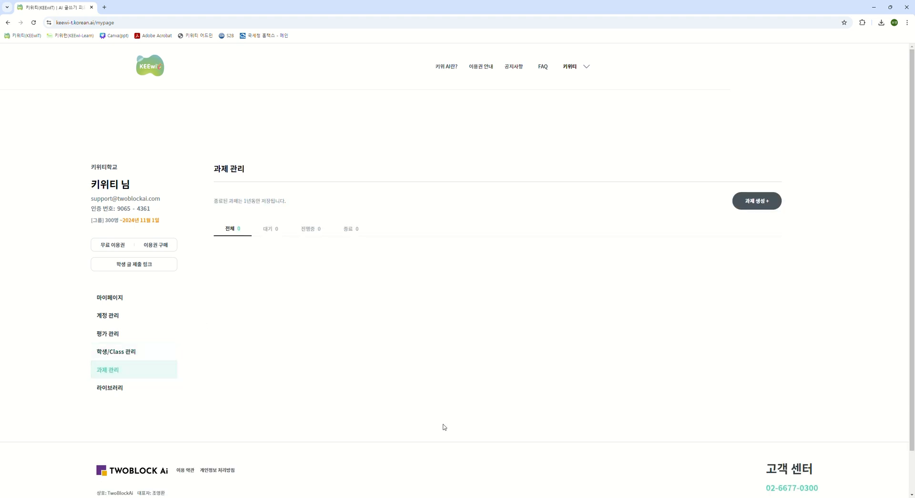
pyautogui.click(760, 210)
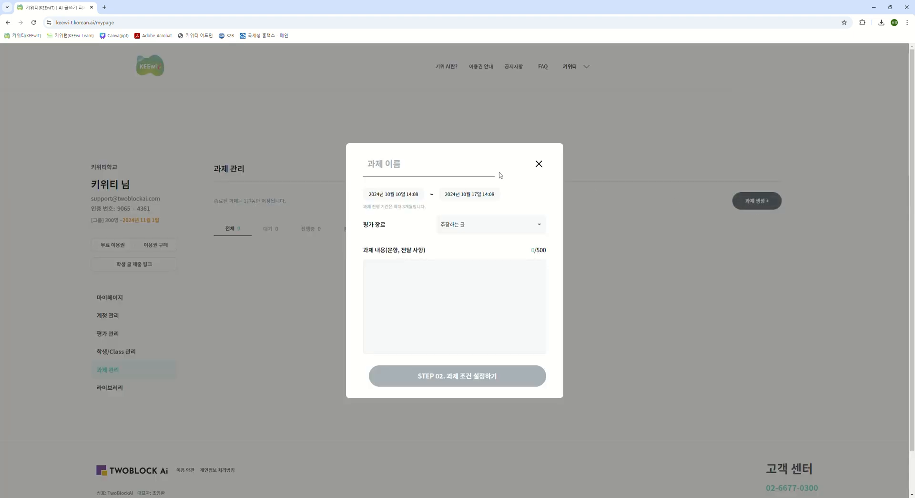
pyautogui.write('자기 소개')
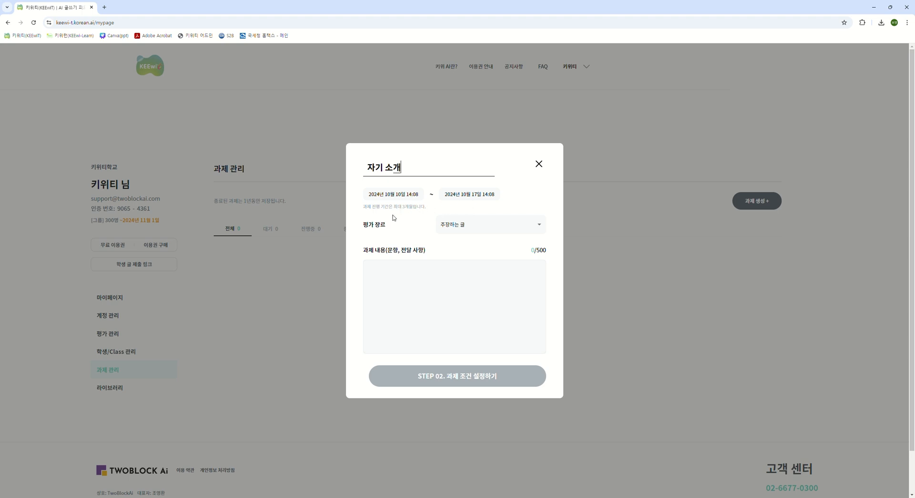
pyautogui.click(539, 227)
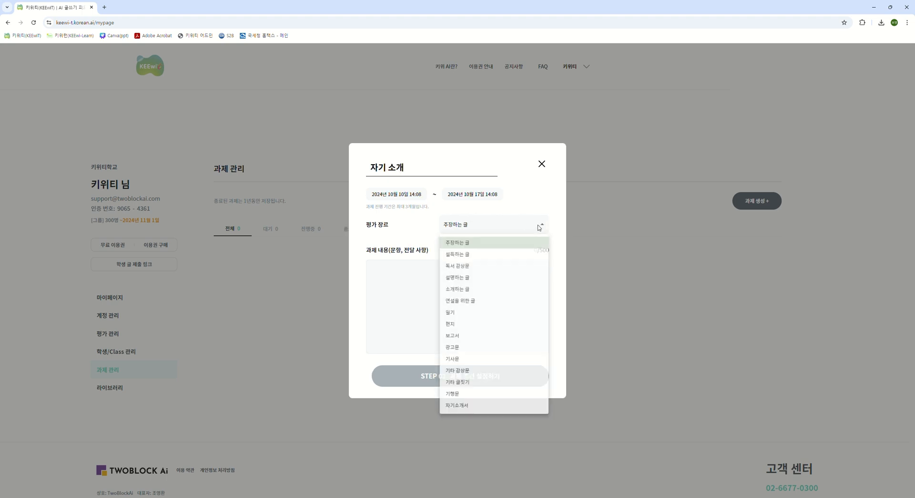
pyautogui.click(515, 289)
# - Paste the three-paragraph self-introduction instructions with the reference link as the assignment content and proceed to the assignment conditions
pyautogui.click(459, 283)
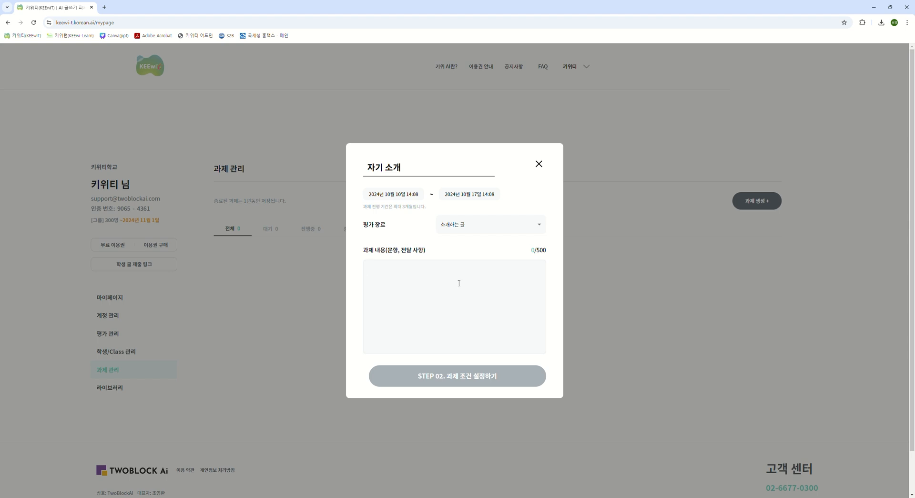
pyautogui.hotkey('ctrl', 'v')
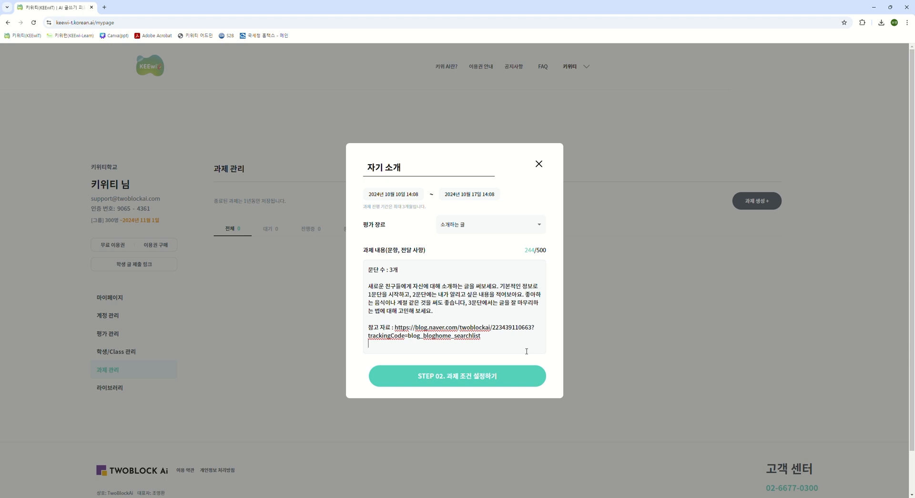
pyautogui.click(464, 384)
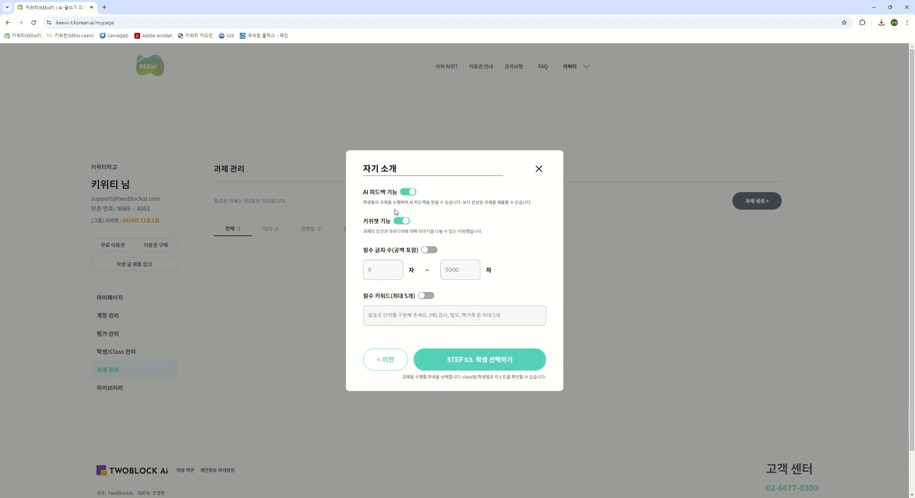
# - Switch the AI feedback and 키위챗 functions of the assignment off and back on
pyautogui.click(408, 192)
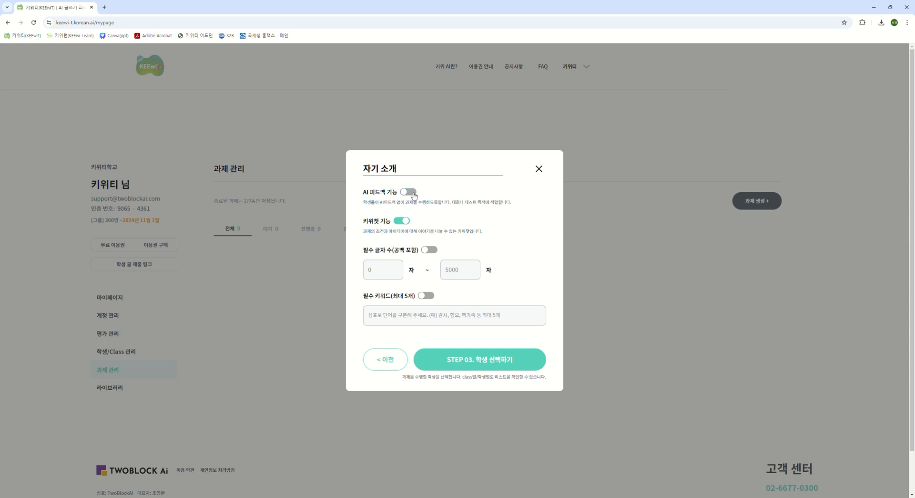
pyautogui.click(408, 193)
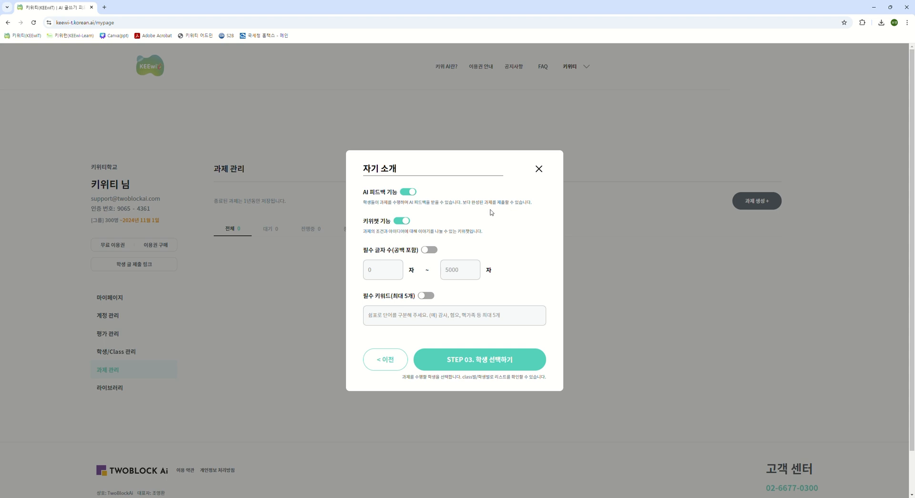
pyautogui.click(401, 222)
pyautogui.click(402, 222)
# - Switch the required character count and required keyword conditions on and back off
pyautogui.click(430, 251)
pyautogui.click(428, 251)
pyautogui.click(435, 253)
pyautogui.click(429, 253)
pyautogui.click(432, 297)
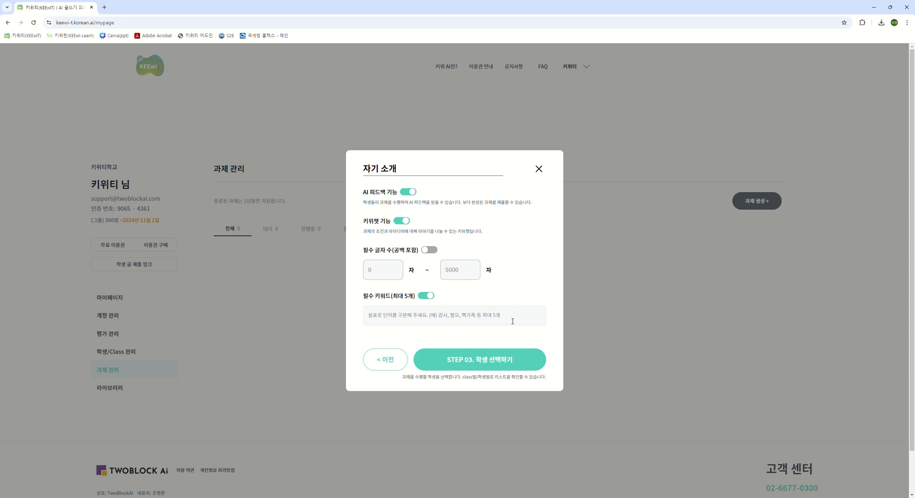
pyautogui.click(423, 298)
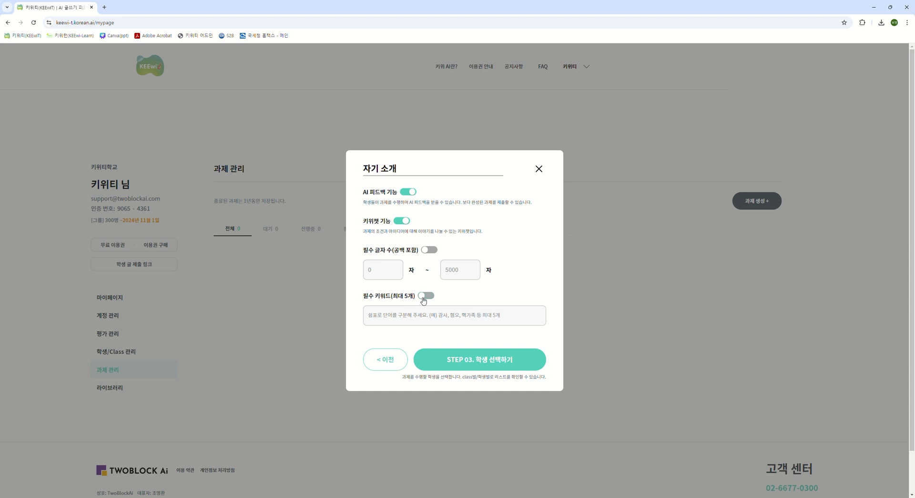
# - Proceed to student selection and try choosing class 1-2 and individual students, clearing the selections and returning to the class list
pyautogui.click(483, 366)
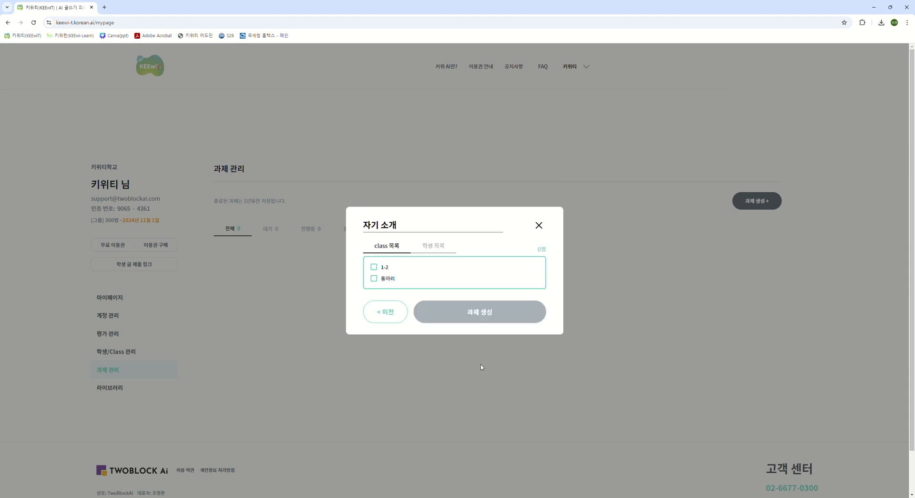
pyautogui.click(374, 267)
pyautogui.click(438, 247)
pyautogui.click(377, 263)
pyautogui.click(376, 273)
pyautogui.click(376, 285)
pyautogui.click(375, 284)
pyautogui.click(375, 272)
pyautogui.click(375, 261)
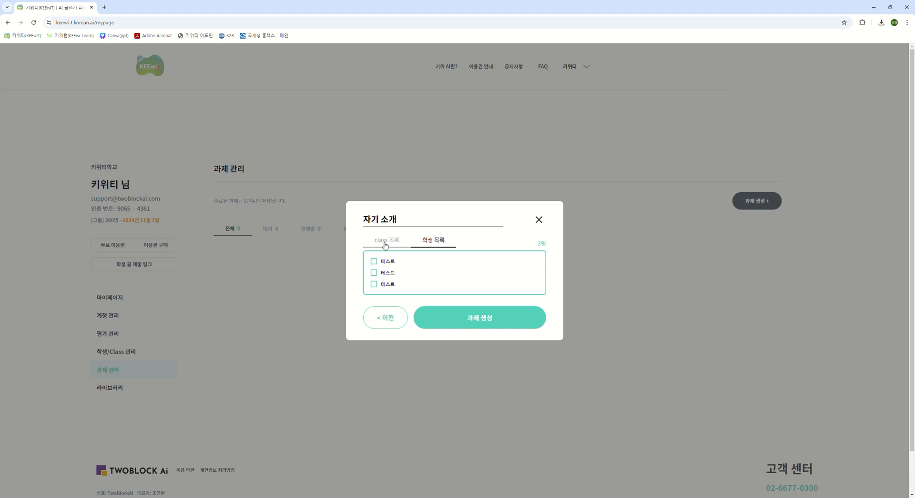
pyautogui.click(385, 245)
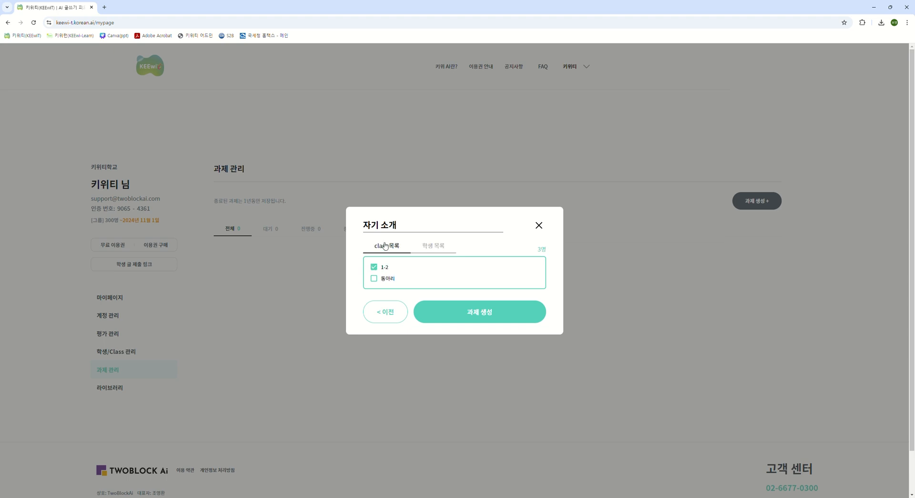
# - Select class 1-2 as the recipient and create the 자기 소개 assignment
pyautogui.click(375, 268)
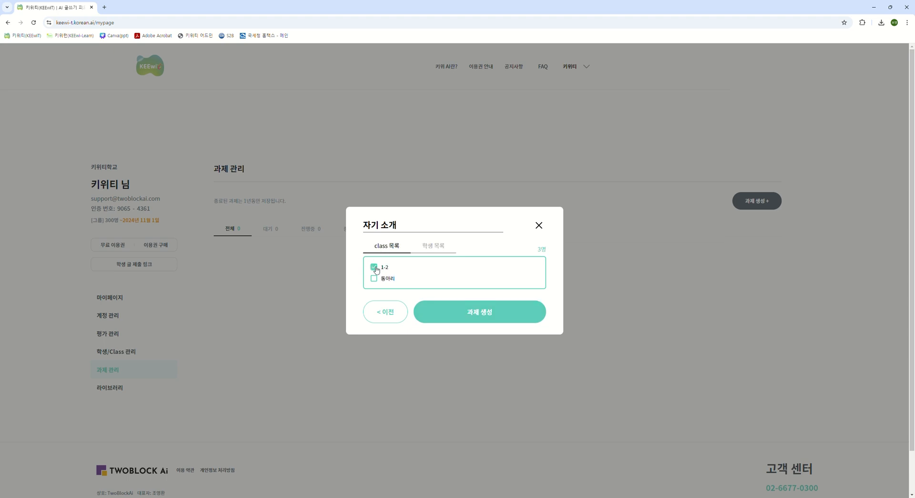
pyautogui.click(464, 312)
pyautogui.click(434, 247)
pyautogui.click(375, 261)
pyautogui.click(388, 241)
pyautogui.click(487, 321)
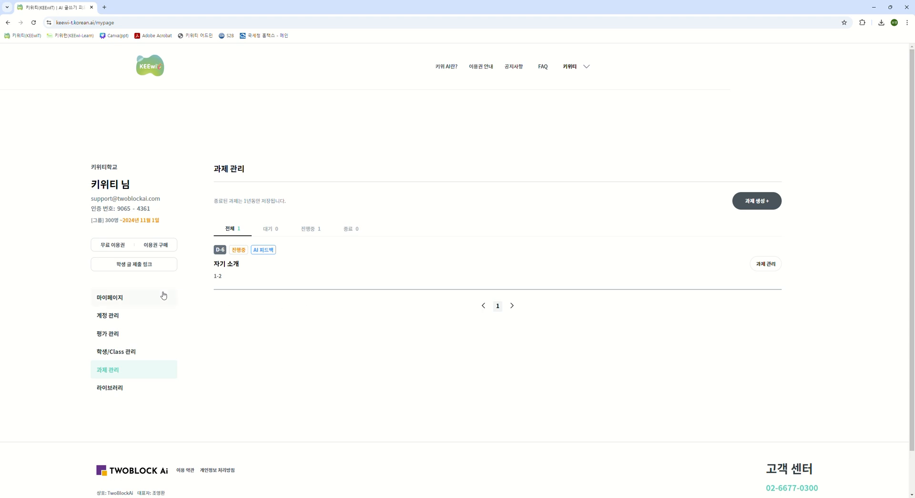
# - Check the ongoing assignments on My Page and return to assignment management
pyautogui.click(132, 299)
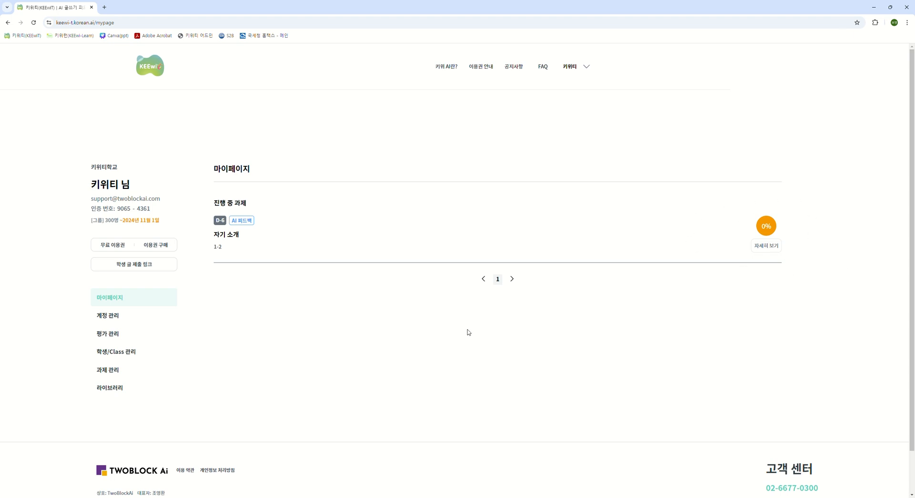
pyautogui.click(132, 375)
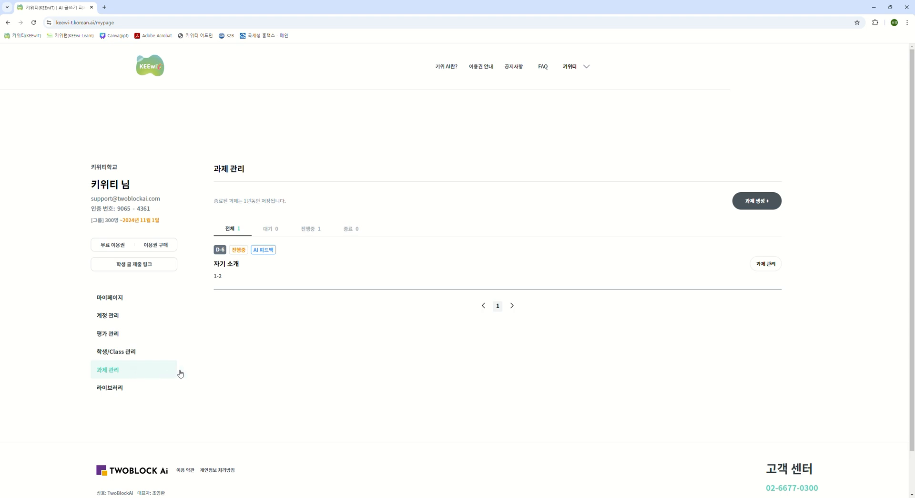
# - Open the ongoing 자기 소개 assignment for changes, go through its conditions and student selection with class 1-2, and save it
pyautogui.click(309, 232)
pyautogui.click(765, 265)
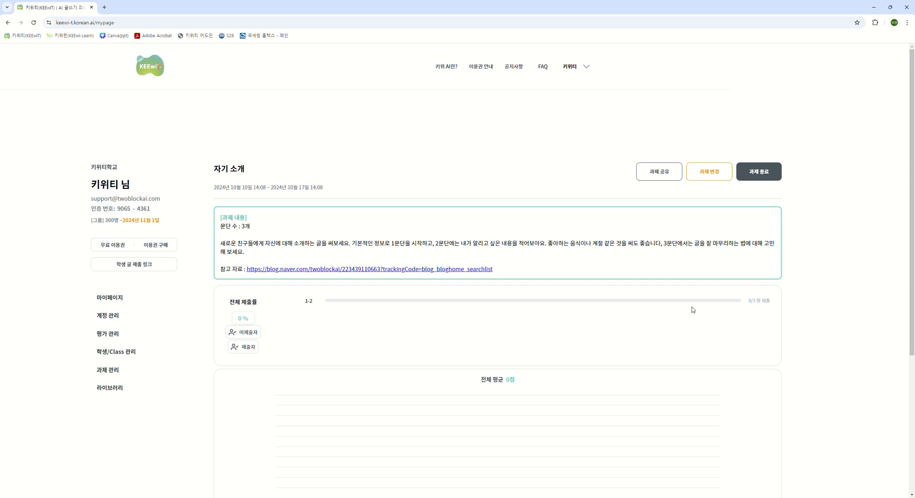
pyautogui.click(714, 176)
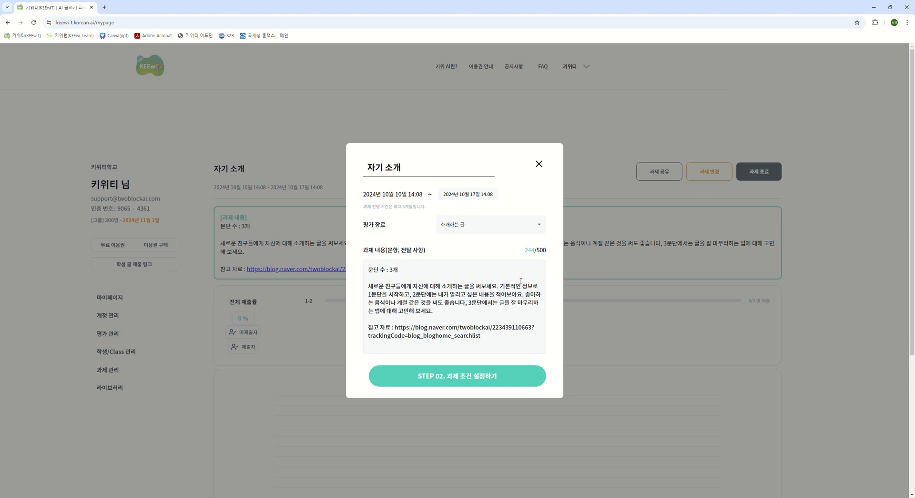
pyautogui.click(513, 374)
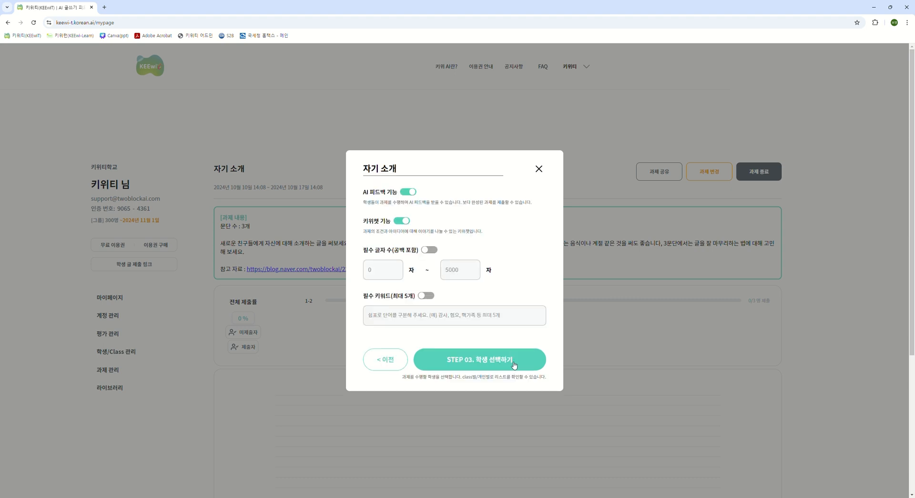
pyautogui.click(517, 363)
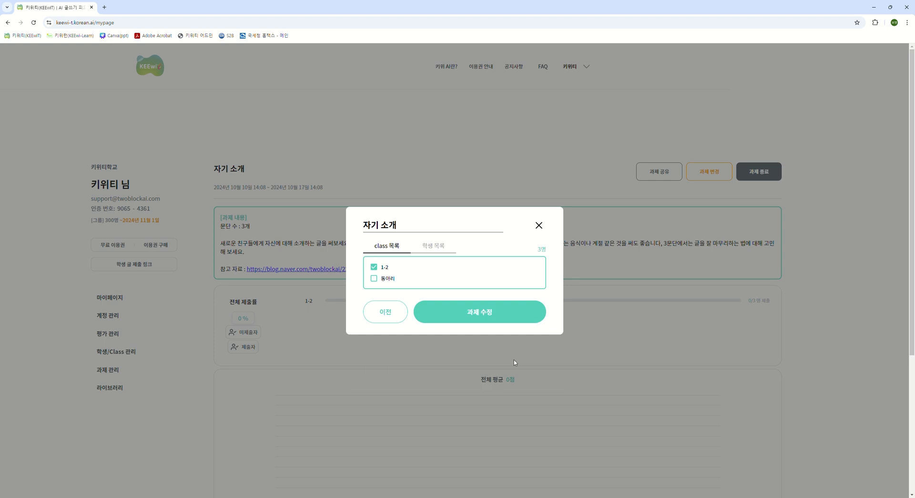
pyautogui.click(516, 320)
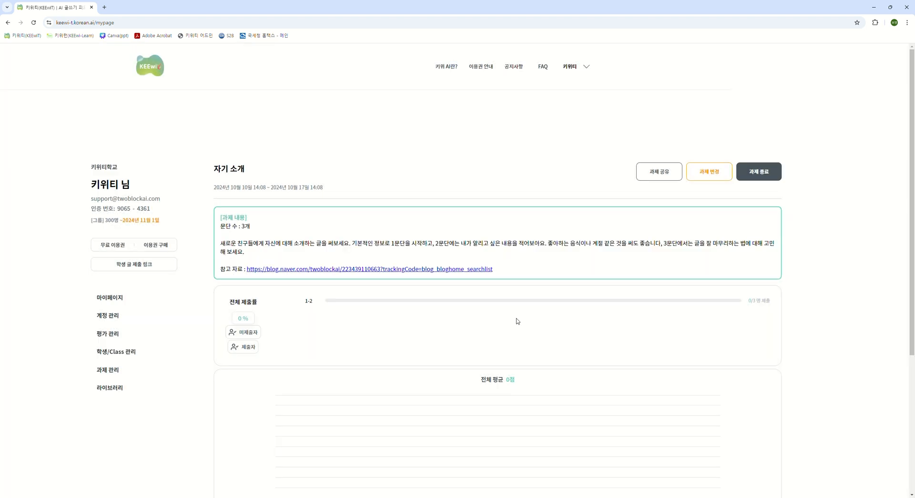
# - Share the 자기 소개 assignment and view its submission and average score sections
pyautogui.click(662, 177)
pyautogui.scroll(-2, 544, 380)
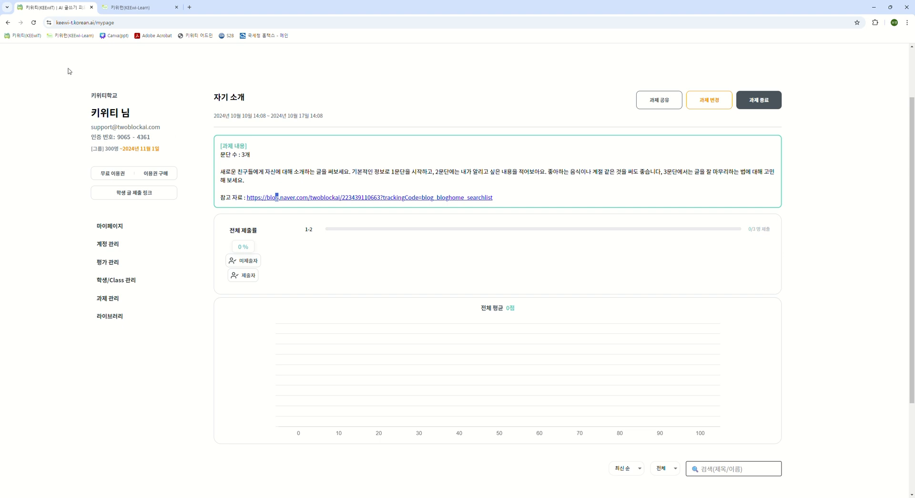
# - Switch to the 키위런 student site and start writing the 자기 소개 assignment from its My Page
pyautogui.click(166, 10)
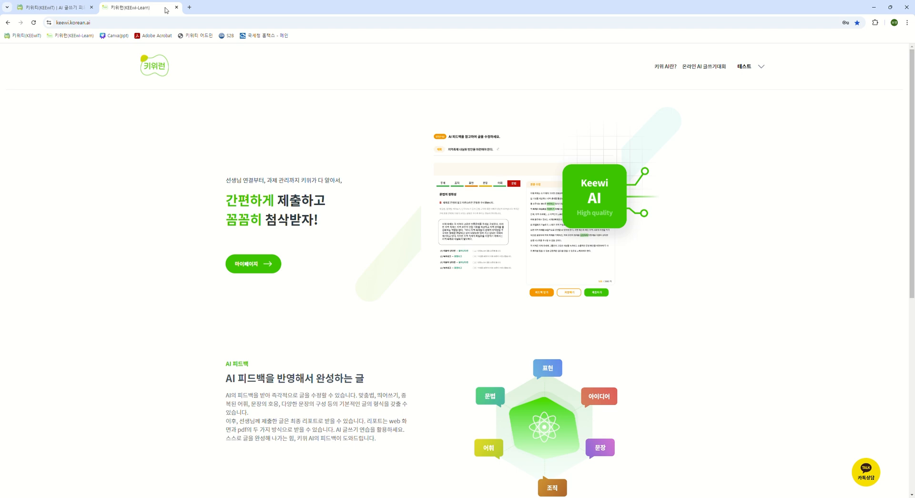
pyautogui.click(266, 269)
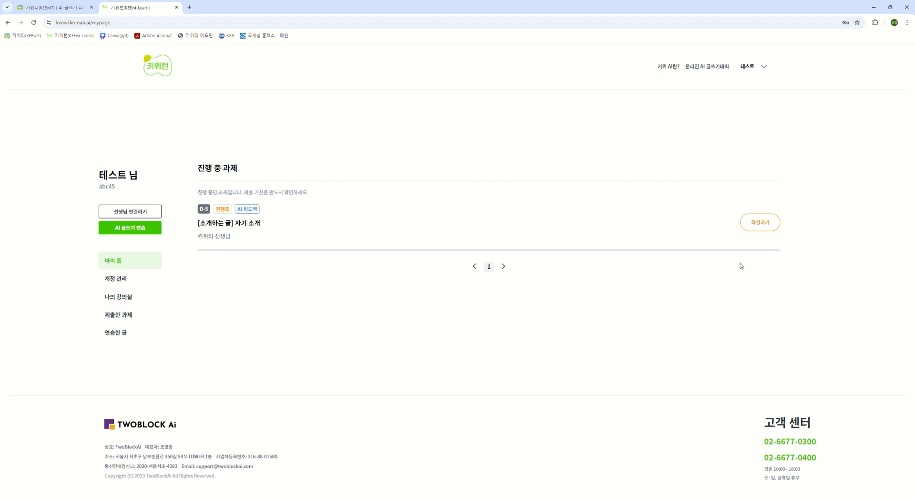
pyautogui.click(764, 229)
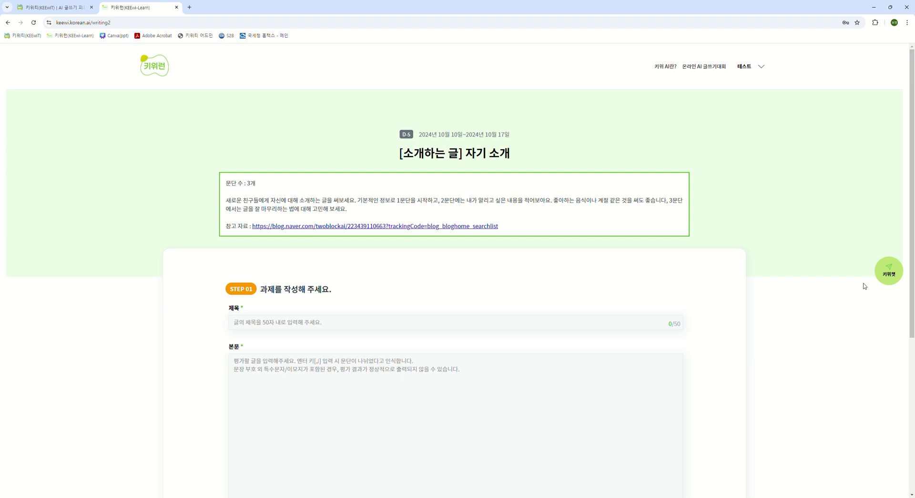
# - Open the 키위챗 writing helper and ask it "소개가 뭐야?" followed by "글을 써줘"
pyautogui.click(889, 280)
pyautogui.click(734, 483)
pyautogui.write('소개가 뭐야?')
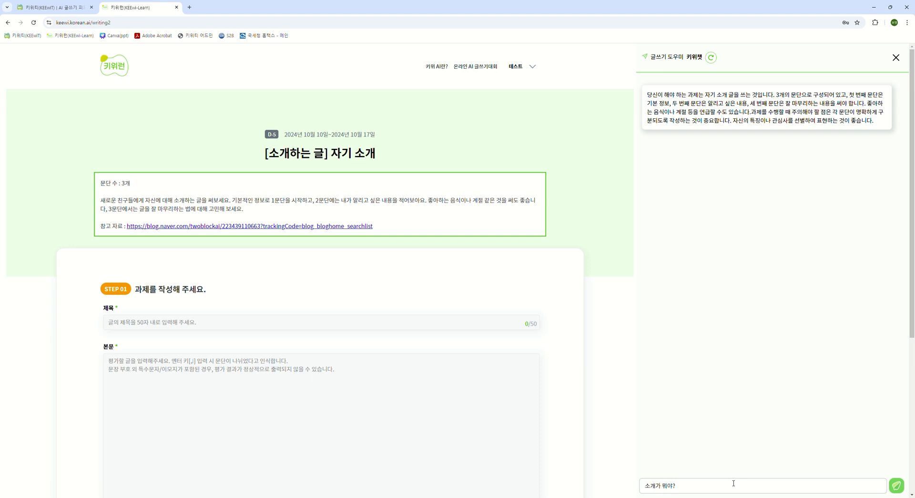
pyautogui.press('Return')
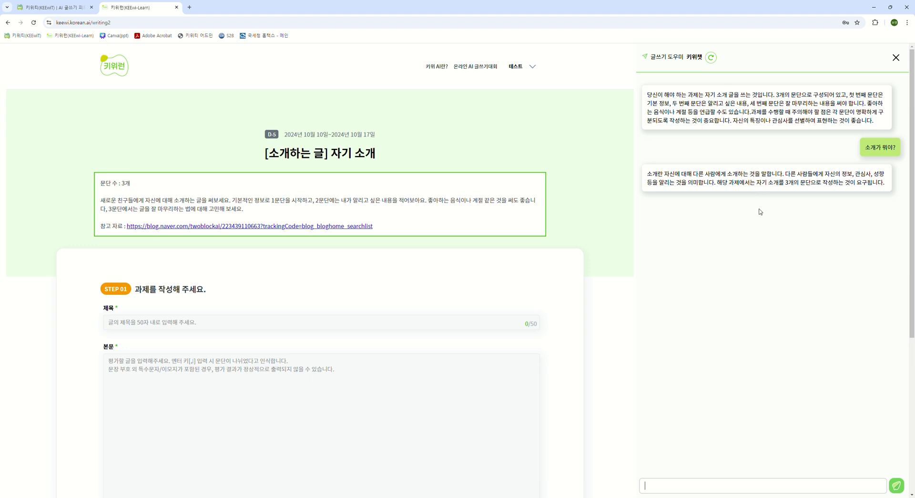
pyautogui.write('ㄱ')
pyautogui.write('글을 써줘')
pyautogui.press('Return')
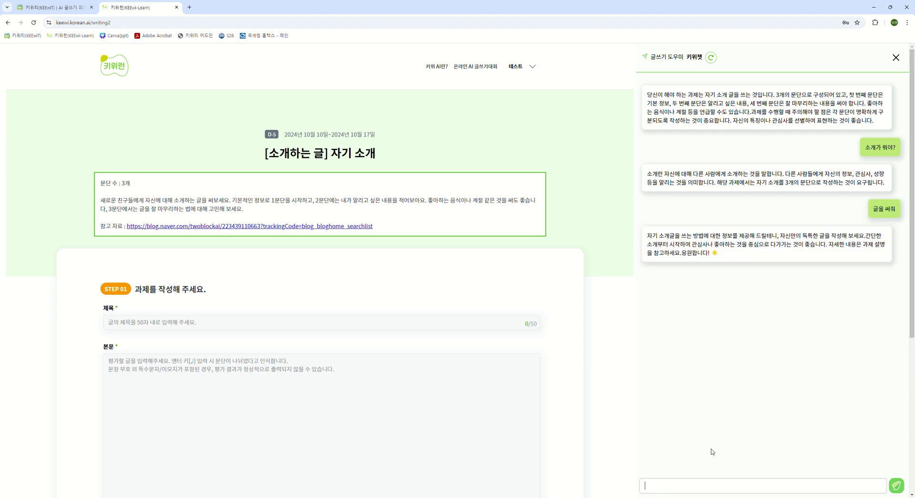
# - Title the writing "나에 대해서", paste the prepared self-introduction as its body, and send it for AI evaluation
pyautogui.click(367, 329)
pyautogui.write('나에 대해서')
pyautogui.hotkey('ctrl', 'v')
pyautogui.scroll(-3, 235, 401)
pyautogui.click(329, 454)
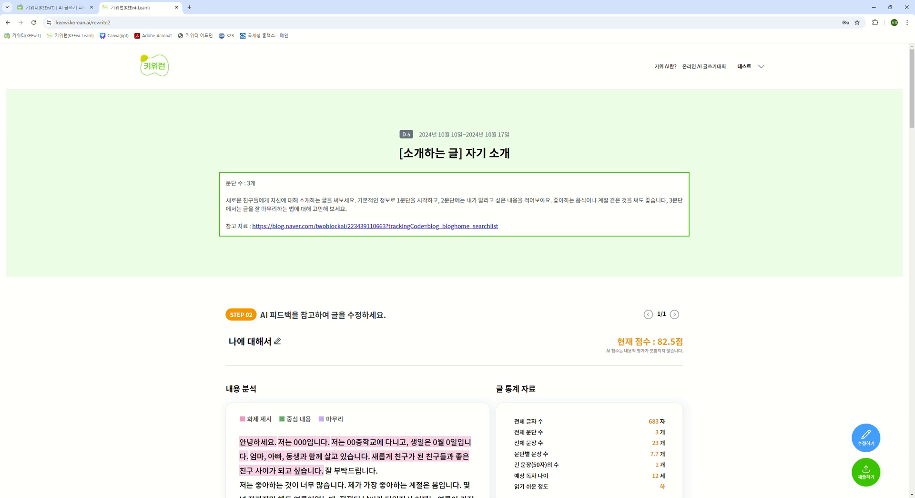
# - Examine the AI feedback on the essay, including the content analysis, writing statistics, overall comments and paragraph-by-paragraph corrections
pyautogui.scroll(-2, 394, 328)
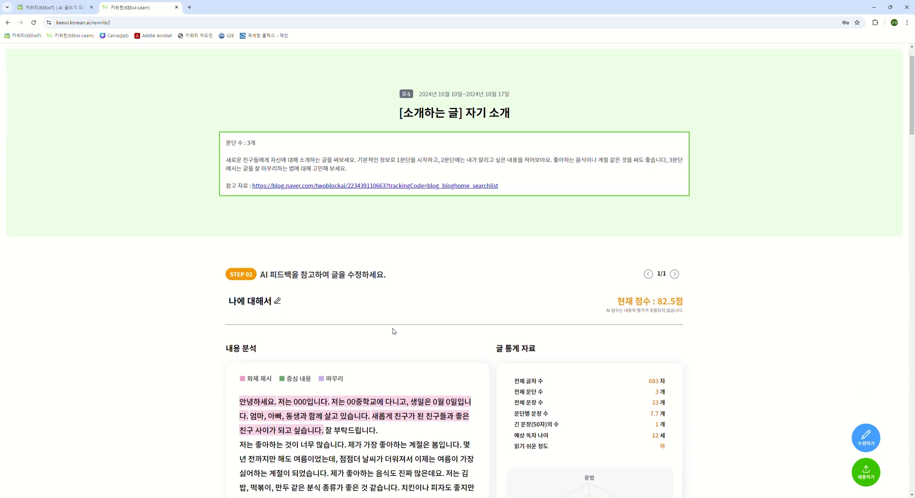
pyautogui.scroll(-2, 420, 312)
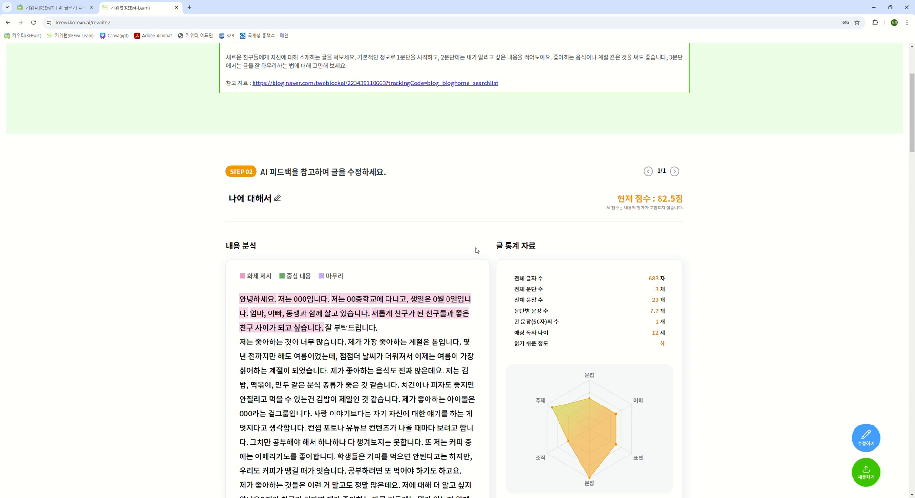
pyautogui.scroll(-2, 475, 250)
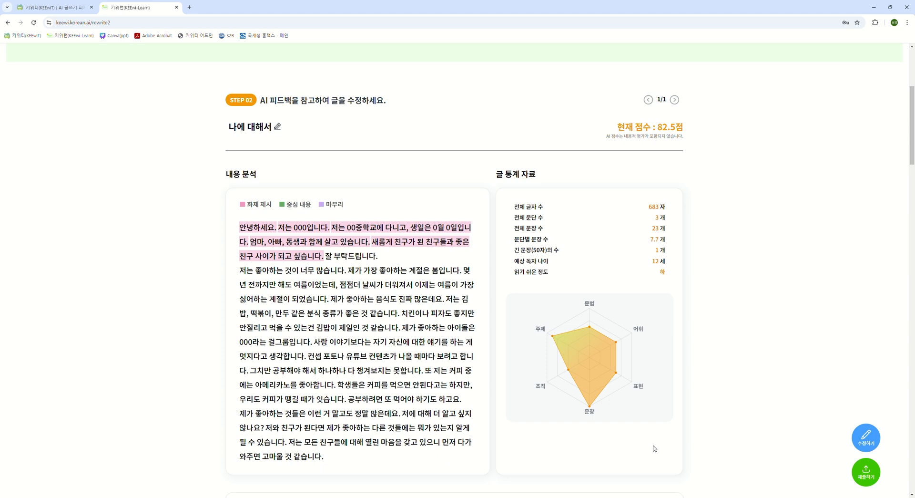
pyautogui.scroll(-3, 754, 417)
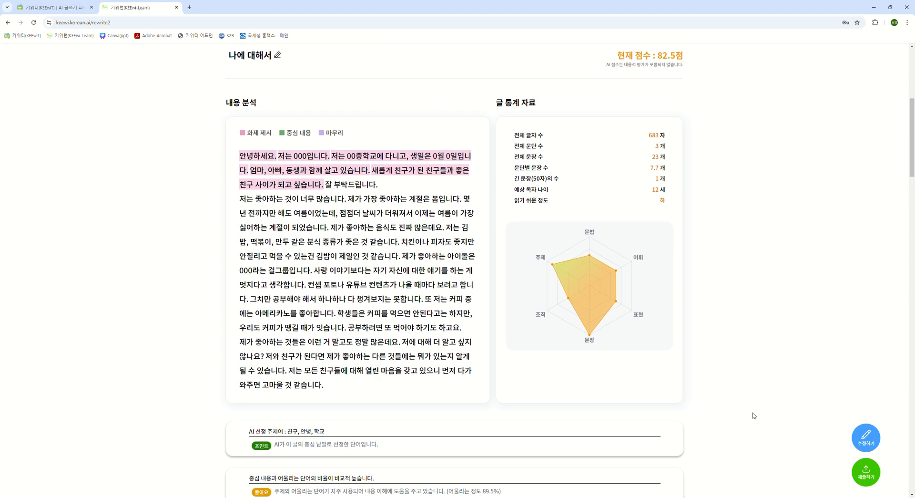
pyautogui.scroll(-4, 755, 383)
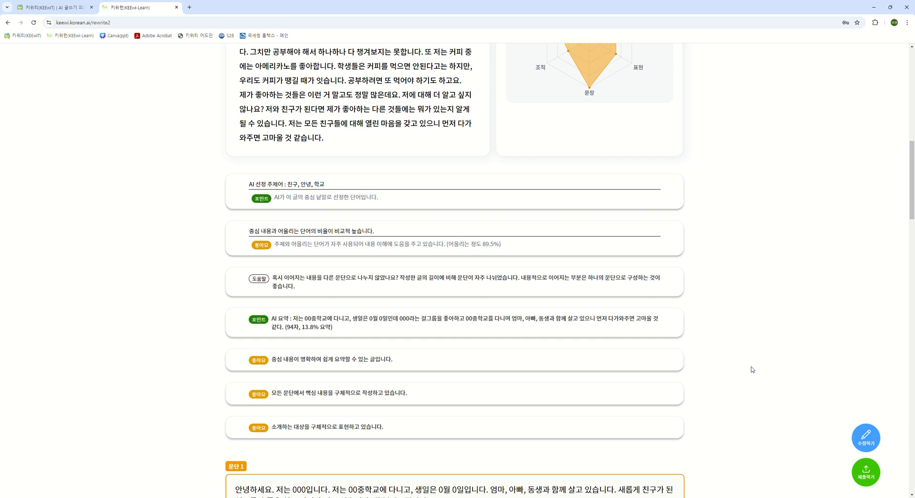
pyautogui.scroll(-2, 189, 410)
pyautogui.scroll(-6, 190, 411)
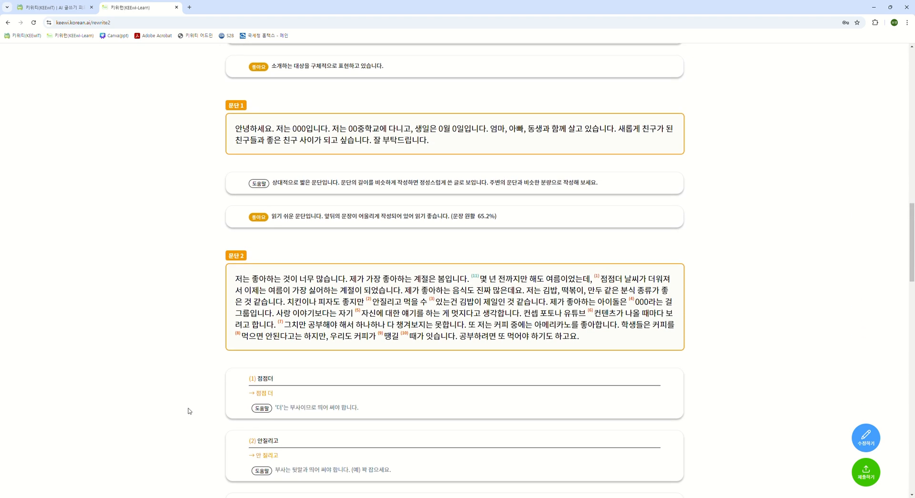
pyautogui.scroll(-3, 191, 404)
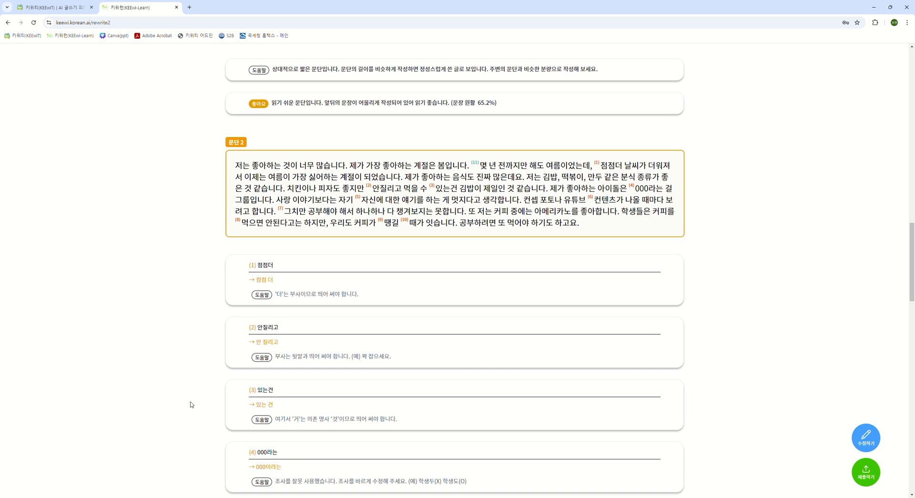
pyautogui.scroll(-1, 191, 404)
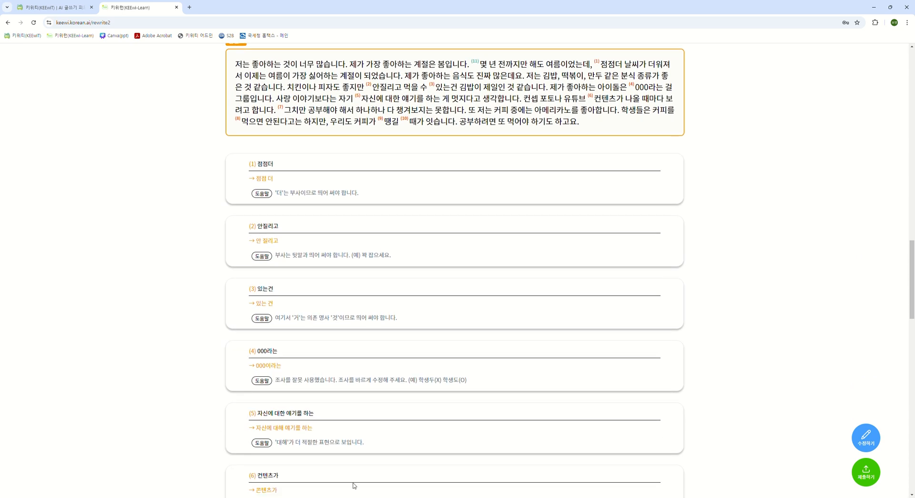
# - Open the essay body for revision, correct the spacing of "점점더" to "점점 더", and close the editor
pyautogui.click(862, 442)
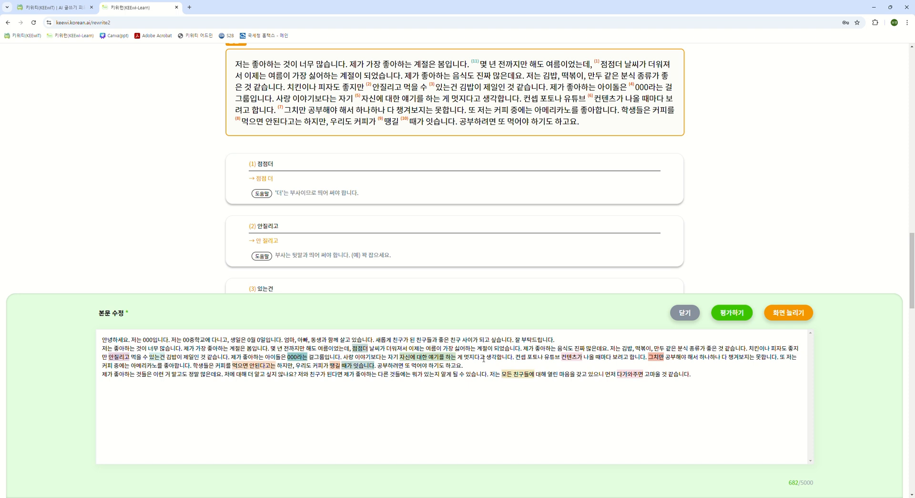
pyautogui.click(364, 348)
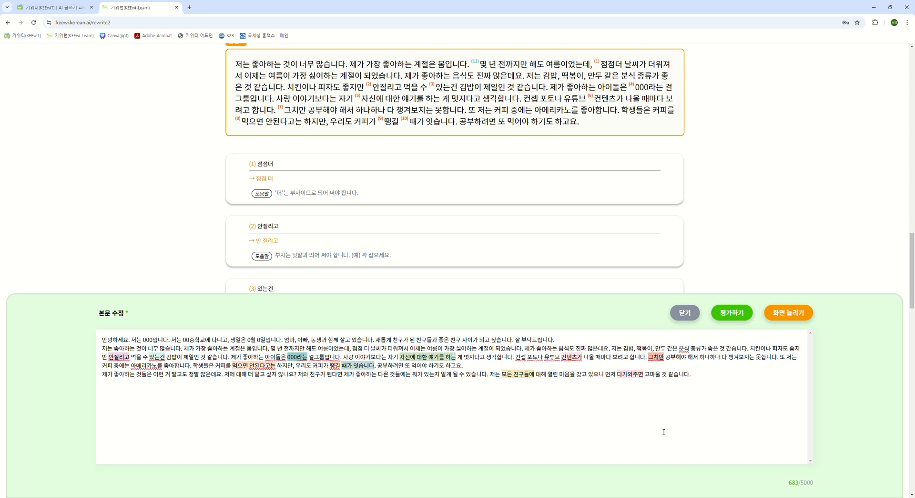
pyautogui.click(697, 316)
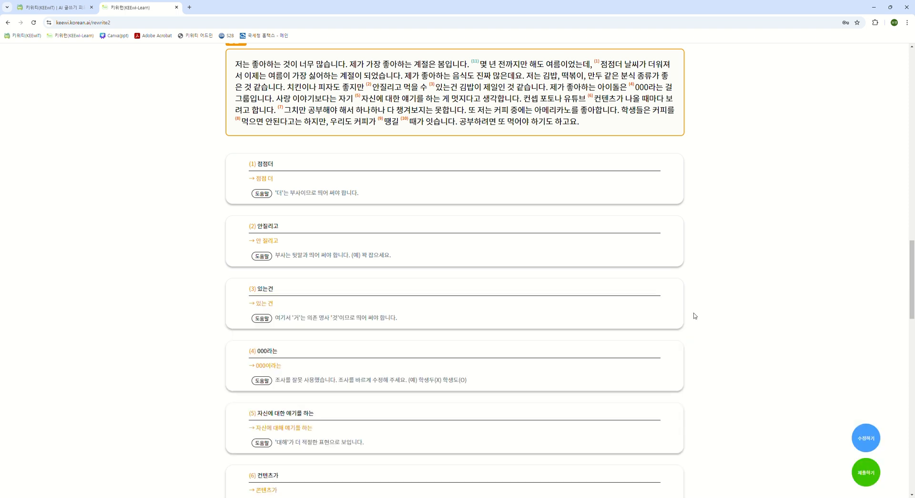
# - Submit the essay to the teacher, close the student site, and return to the teacher's assignment page
pyautogui.click(865, 478)
pyautogui.click(476, 304)
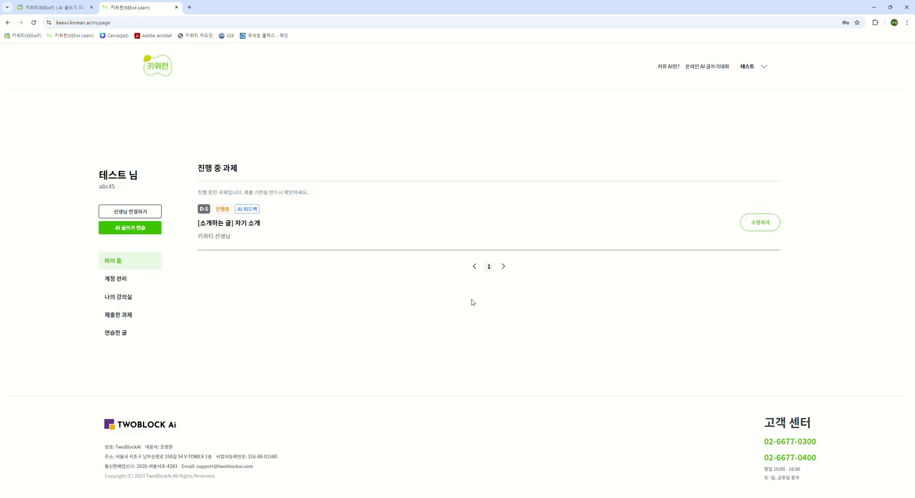
pyautogui.hotkey('ctrl', 'w')
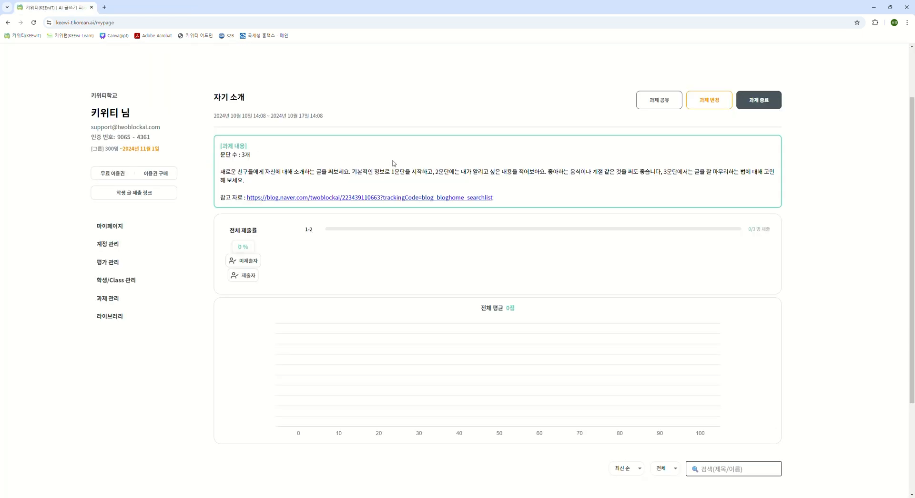
# - End the 자기 소개 assignment and open its results to review the submission rate, average score and submitted essay
pyautogui.click(759, 102)
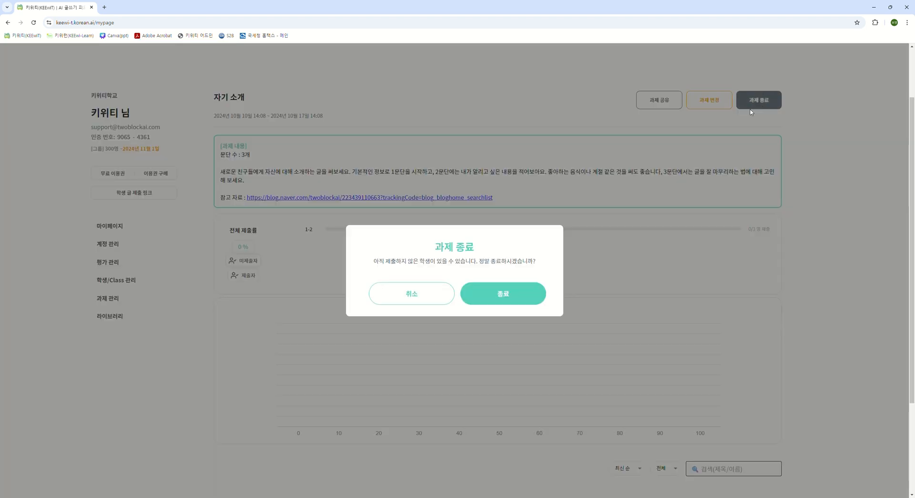
pyautogui.click(507, 297)
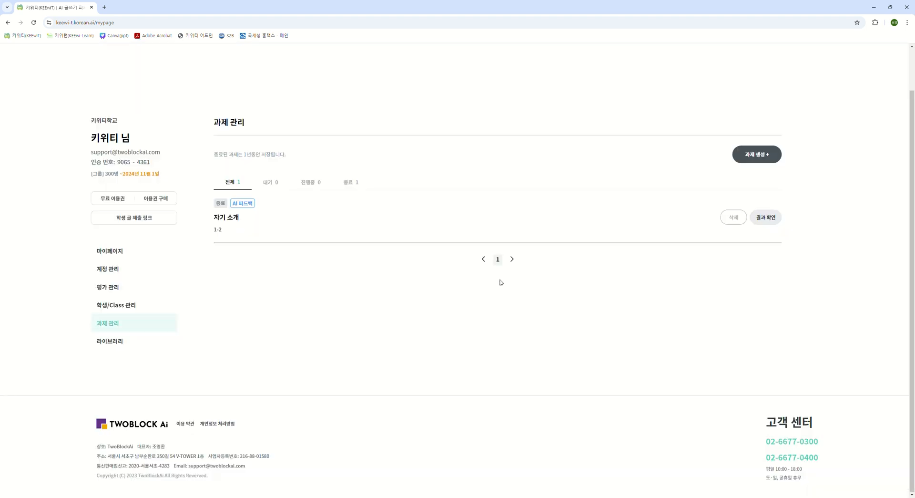
pyautogui.click(766, 219)
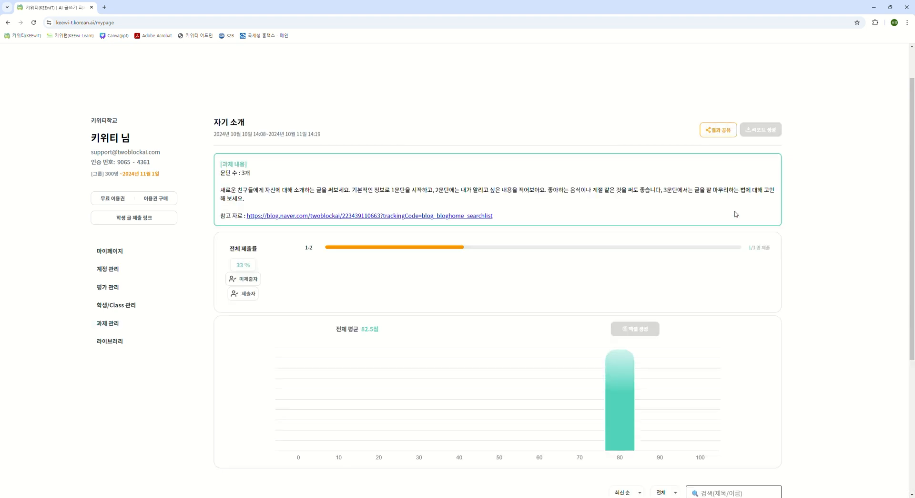
pyautogui.scroll(-2, 517, 297)
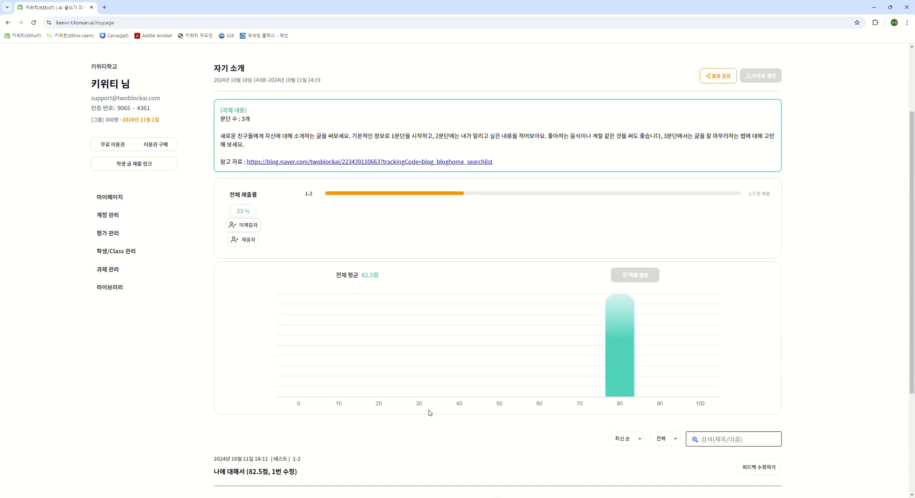
pyautogui.scroll(-2, 431, 405)
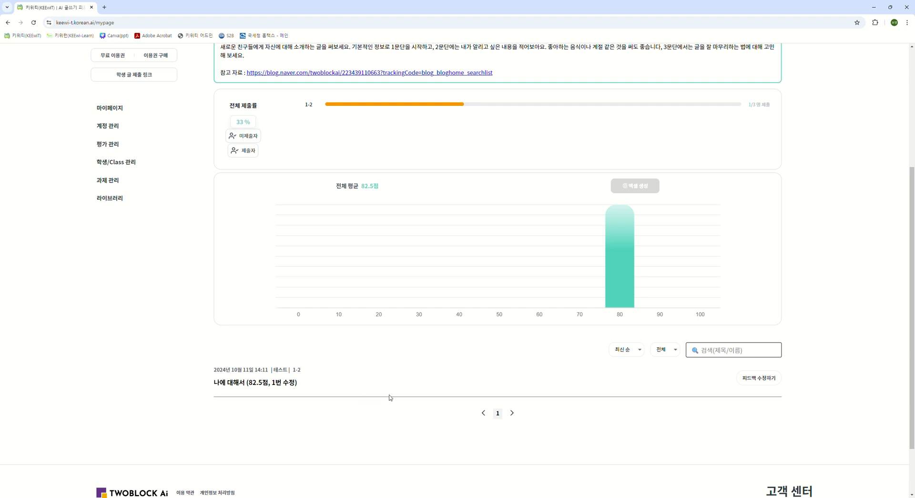
# - Open the submitted "나에 대해서" essay for feedback editing and set its 문법 grade to B and 단어 grade to C
pyautogui.click(761, 386)
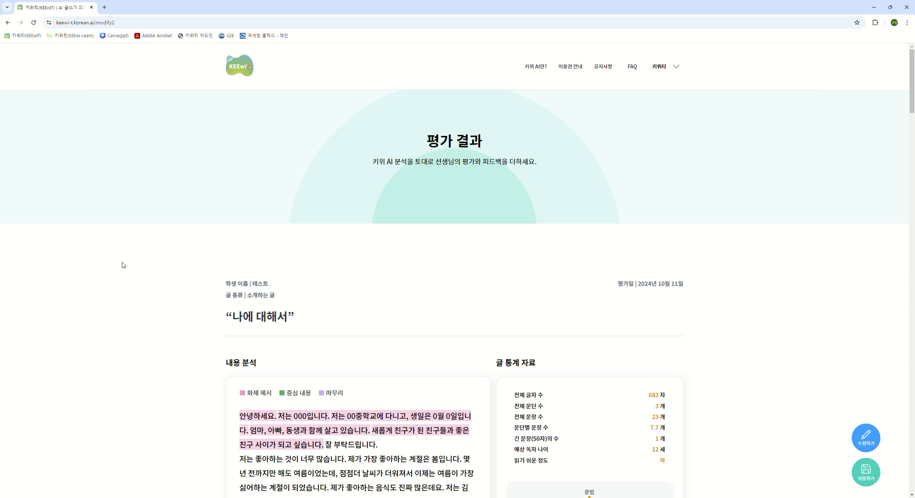
pyautogui.scroll(-7, 123, 265)
pyautogui.scroll(-4, 123, 265)
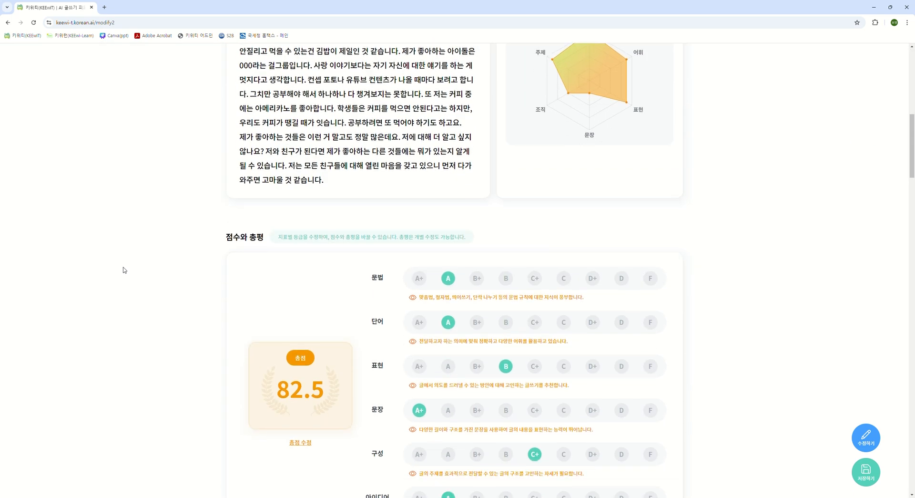
pyautogui.click(513, 212)
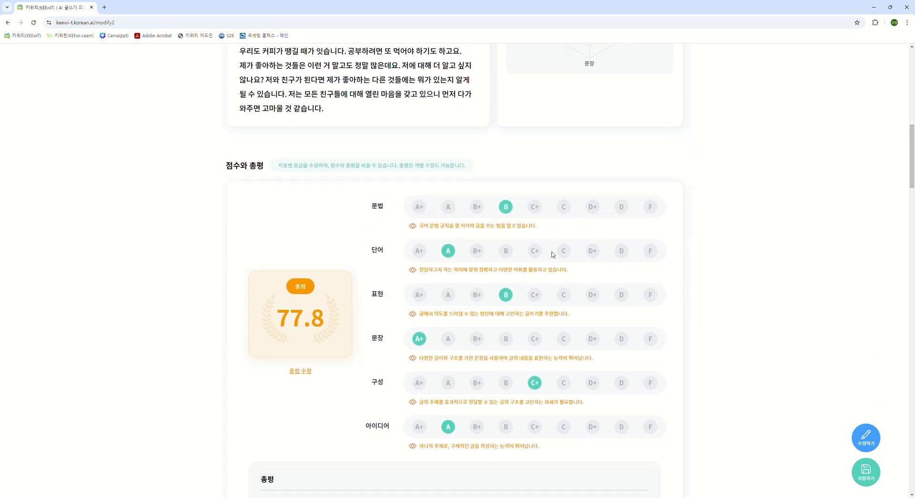
pyautogui.click(564, 251)
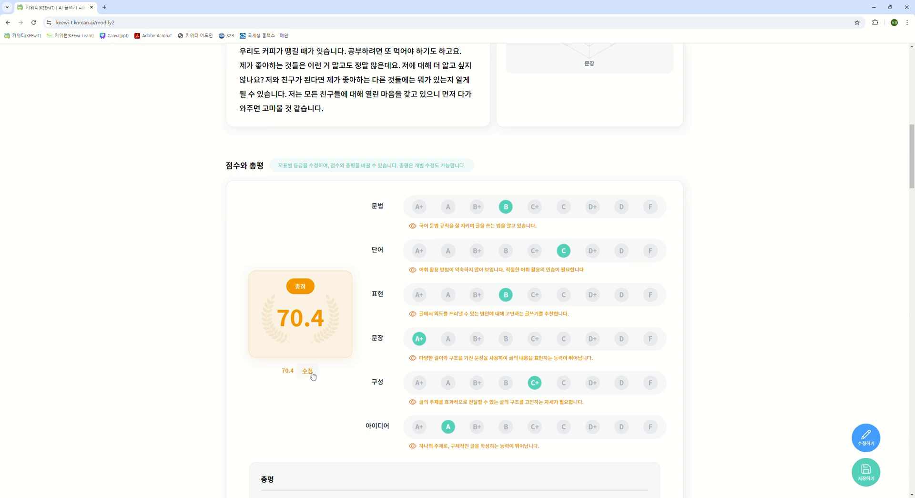
# - Generate a new 총평 for the essay with the AI magic wand, save the evaluation, and finish saving
pyautogui.scroll(-4, 315, 376)
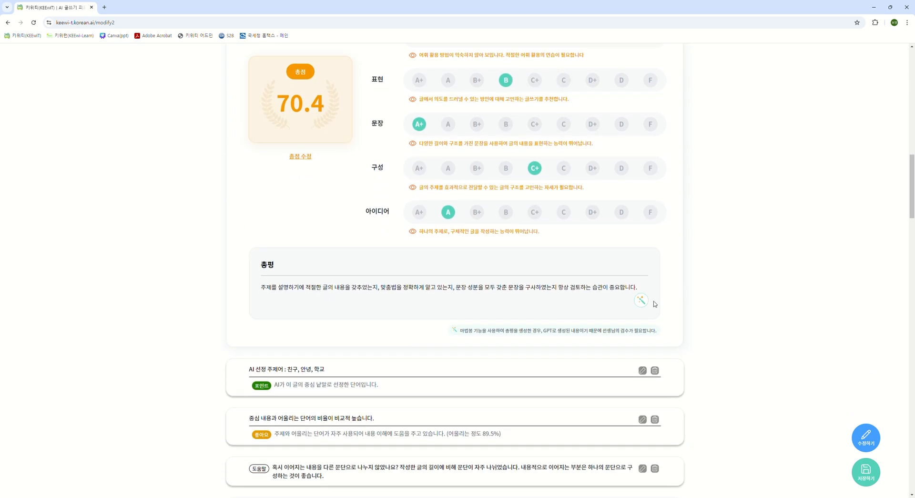
pyautogui.click(646, 303)
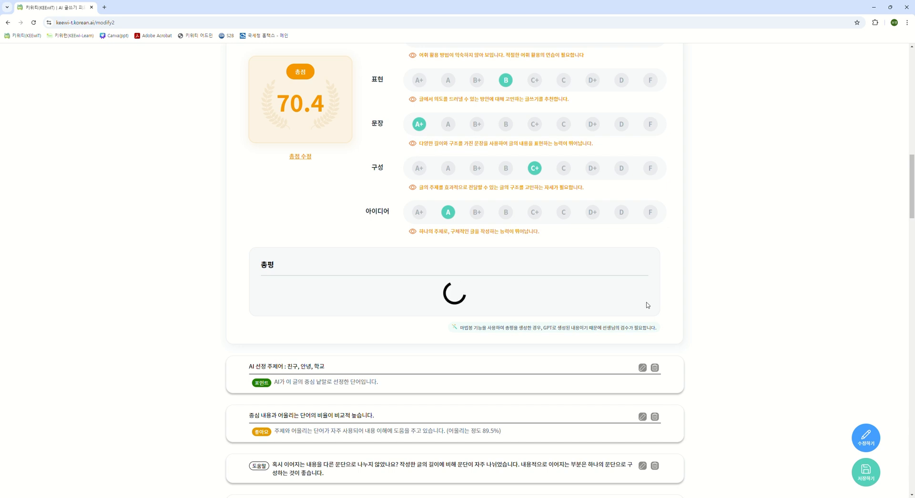
pyautogui.click(873, 474)
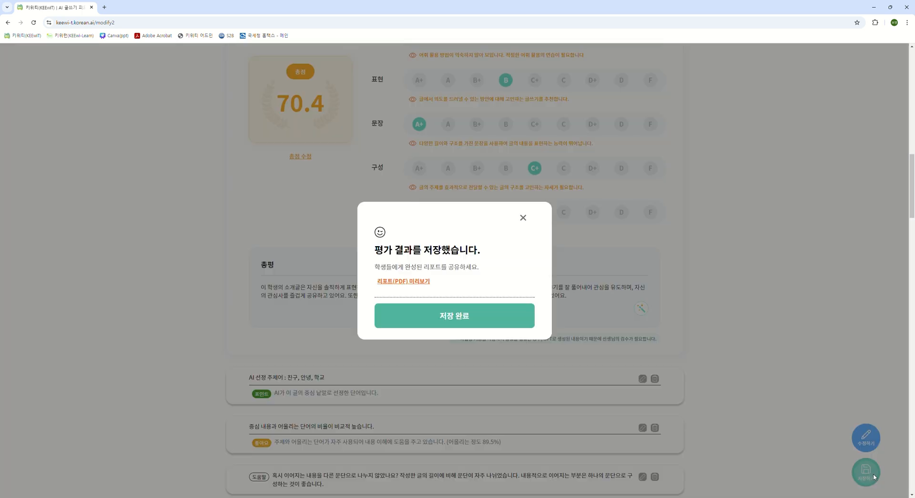
pyautogui.click(470, 326)
# - Share the 자기 소개 assignment results with the students, including their scores
pyautogui.scroll(-5, 772, 357)
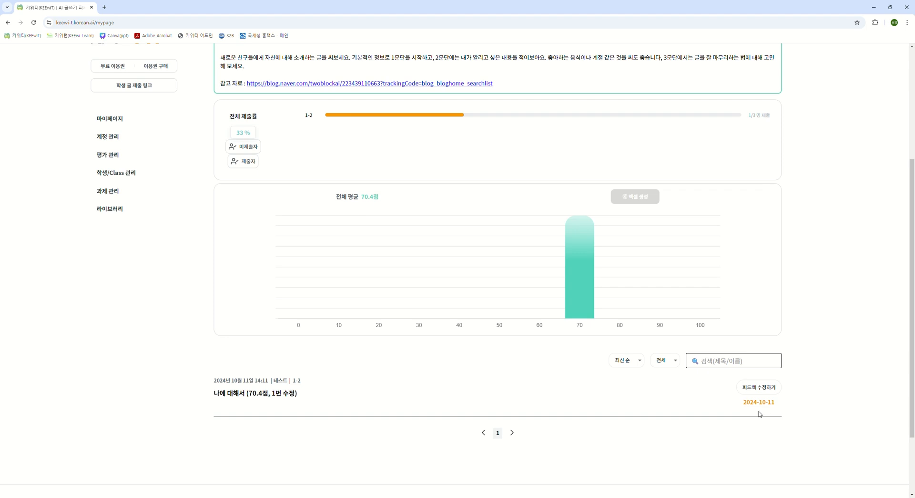
pyautogui.moveTo(562, 247)
pyautogui.scroll(3, 715, 312)
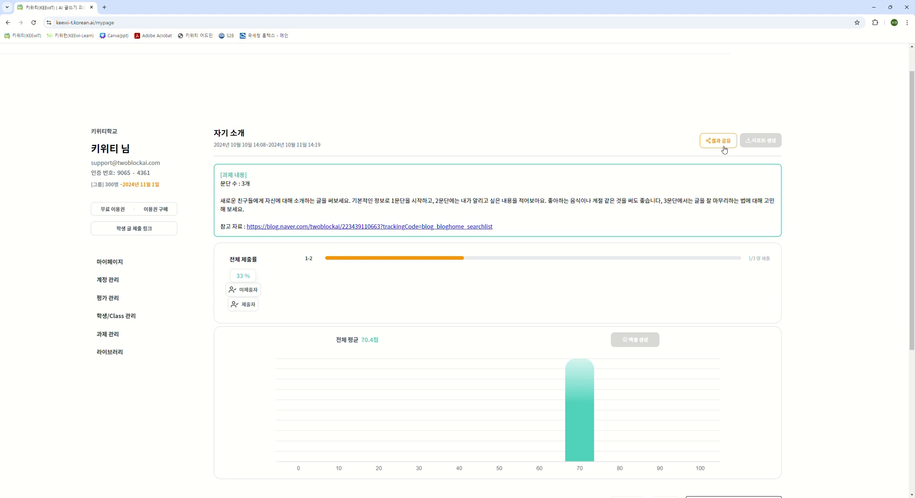
pyautogui.click(722, 149)
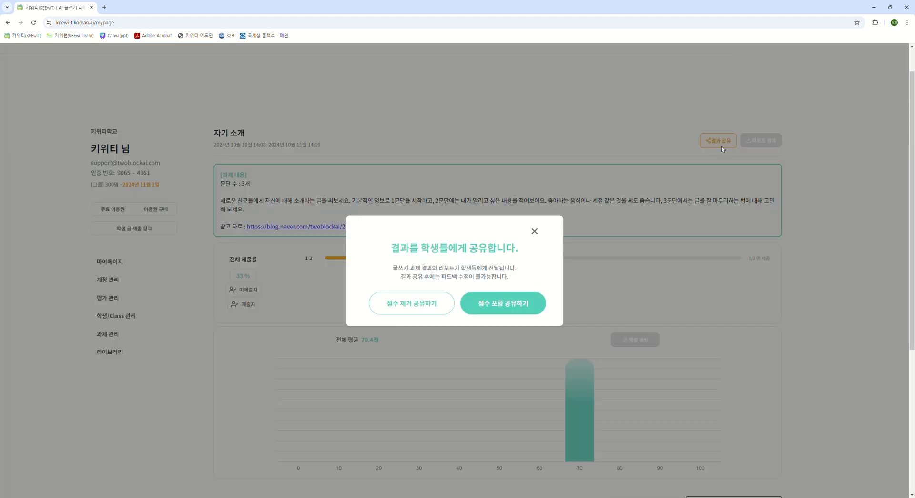
pyautogui.click(514, 306)
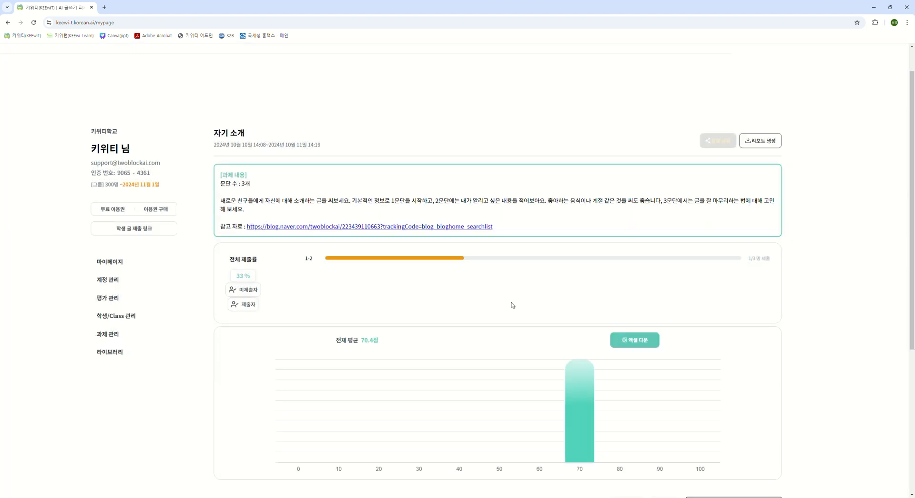
# - Generate and download the 자기 소개 report, look through the PDF to its last page, and close it
pyautogui.click(761, 148)
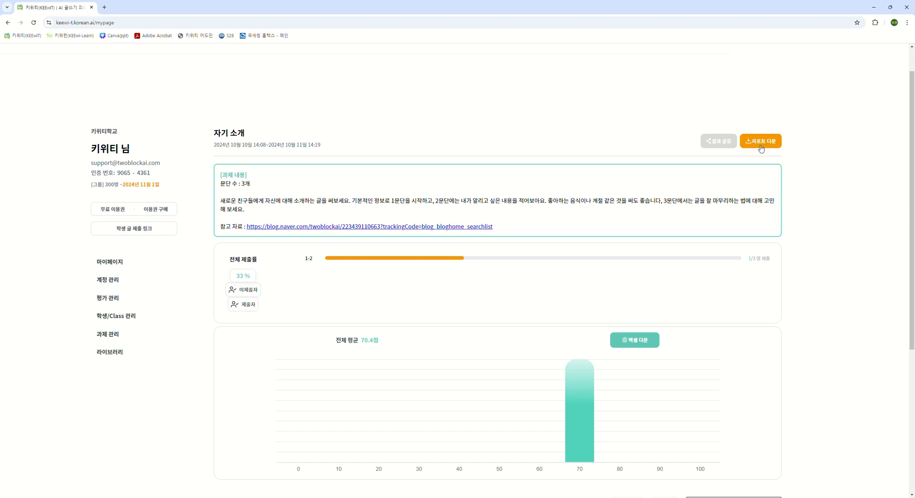
pyautogui.click(761, 148)
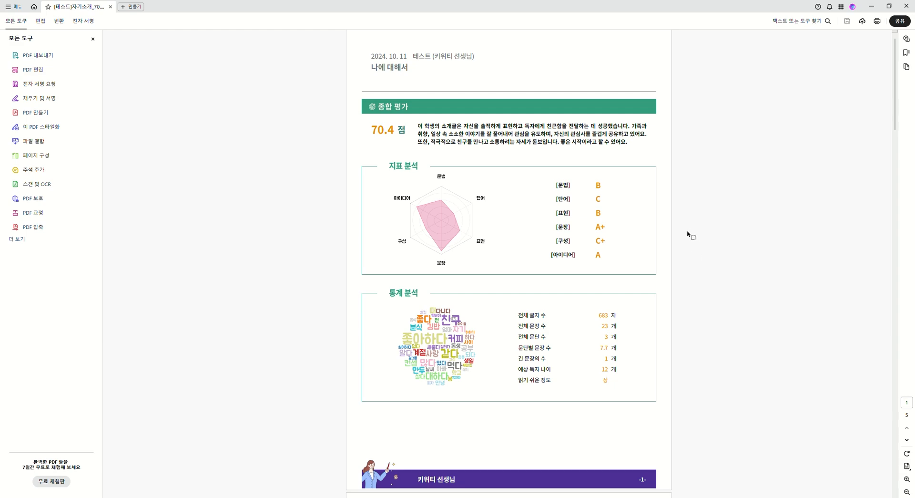
pyautogui.scroll(-5, 690, 234)
pyautogui.scroll(-15, 690, 235)
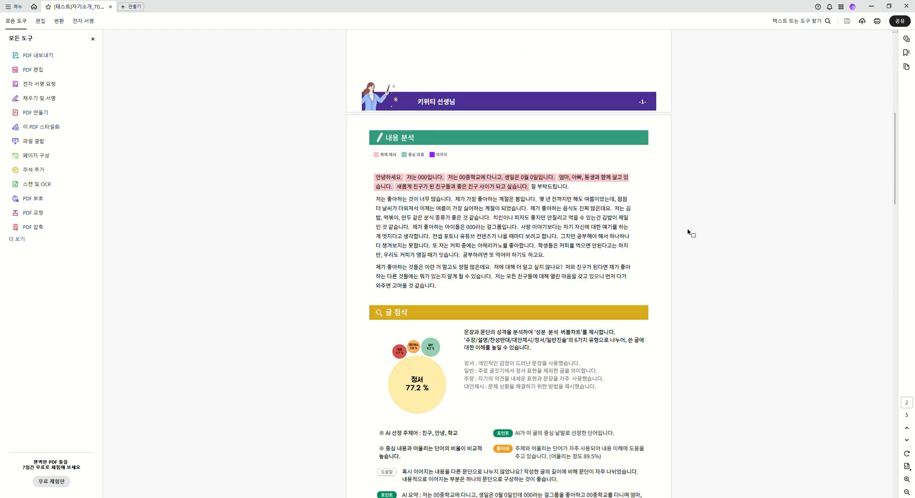
pyautogui.scroll(-15, 690, 234)
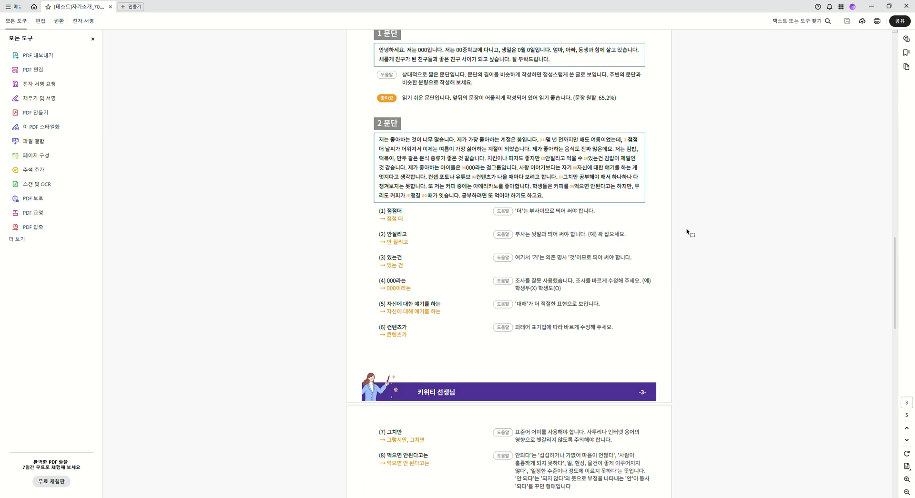
pyautogui.scroll(-7, 686, 232)
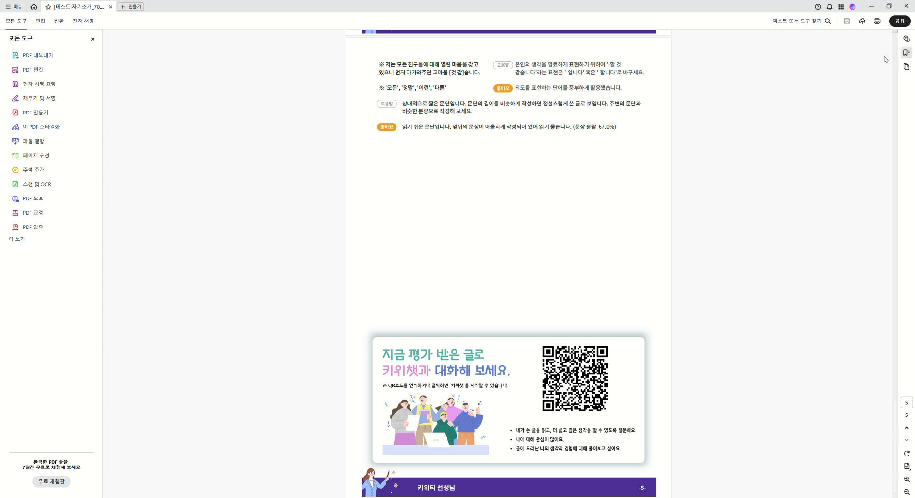
pyautogui.click(906, 6)
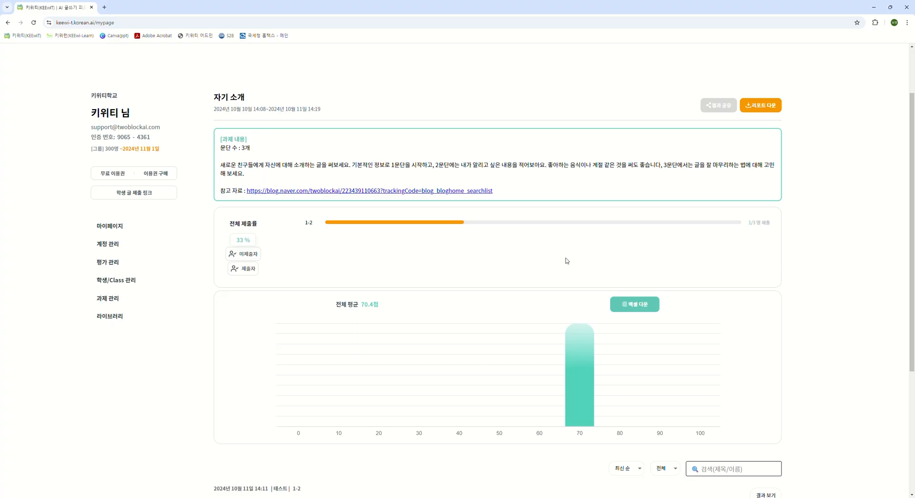
# - Download the 자기 소개 assignment results as an Excel file
pyautogui.click(638, 310)
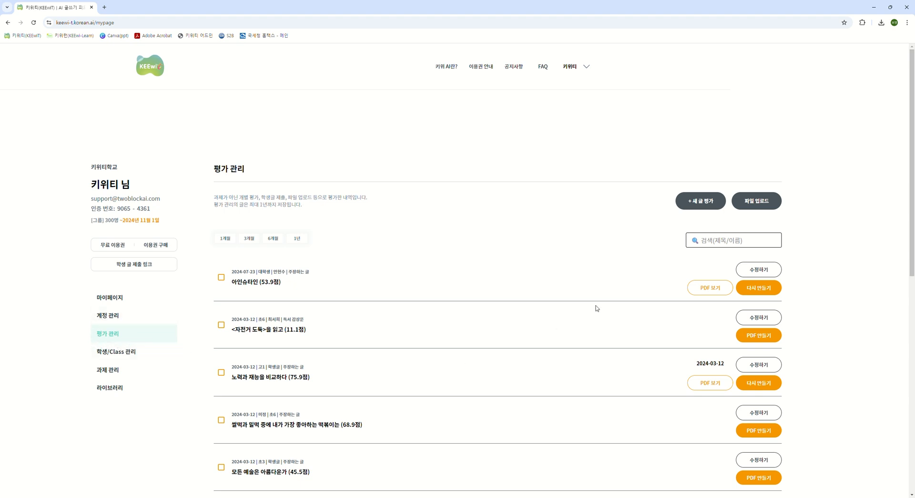
# - Open the file upload dialog in 평가 관리, look through the 글의 종류 options, and close it without uploading
pyautogui.click(761, 209)
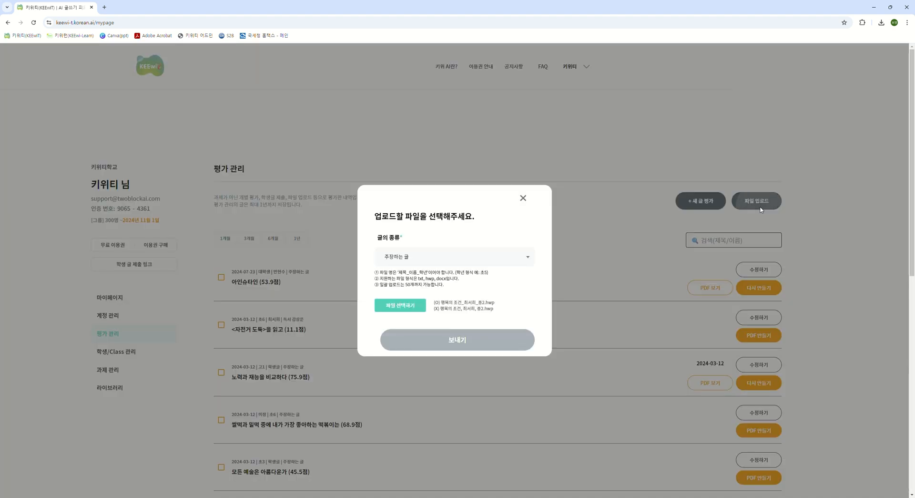
pyautogui.click(527, 260)
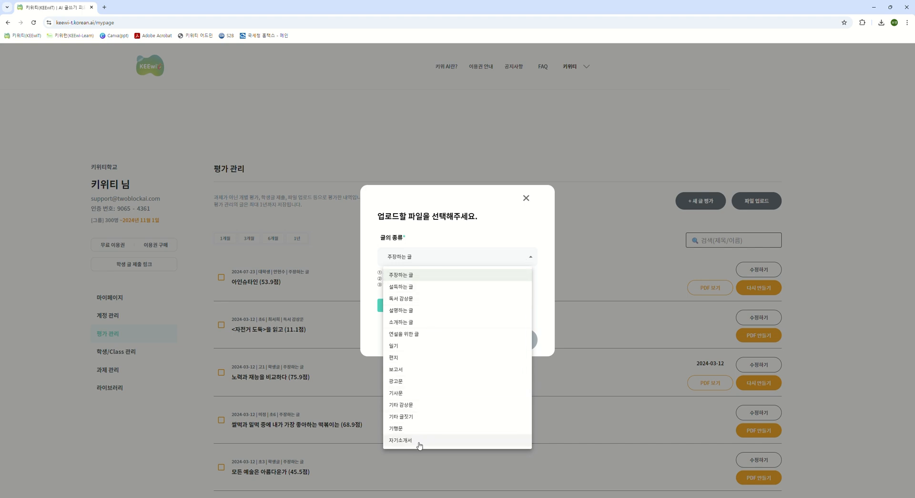
pyautogui.click(530, 260)
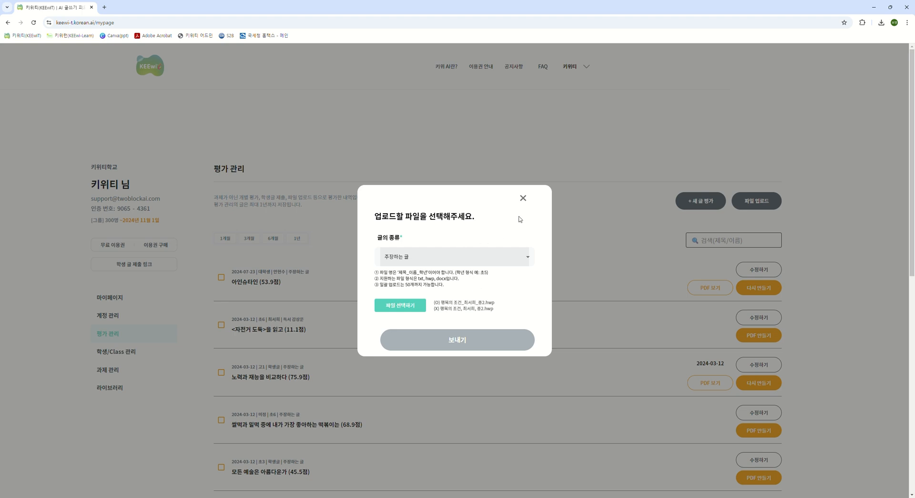
pyautogui.click(524, 200)
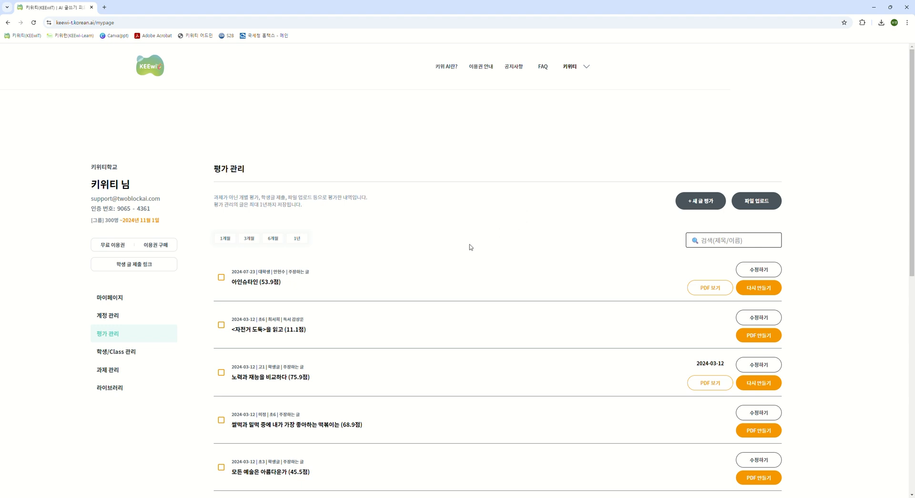
# - Copy the student essay submission link for sharing with students
pyautogui.click(138, 265)
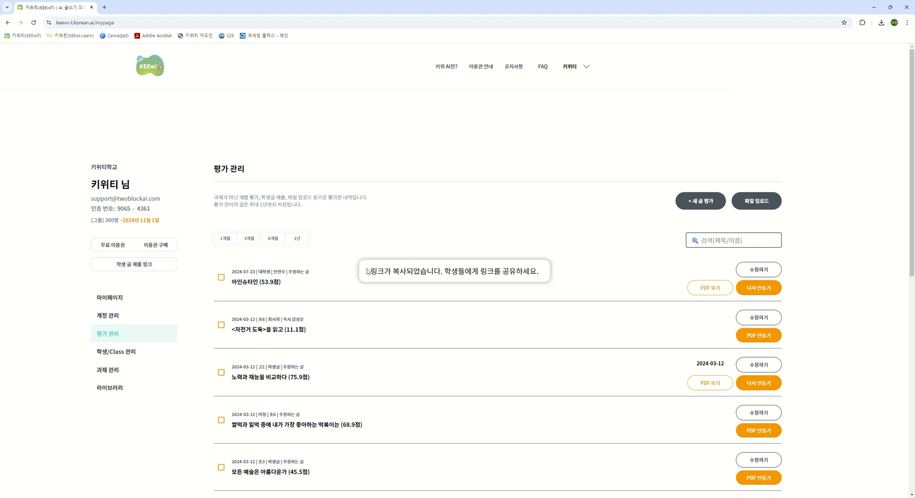